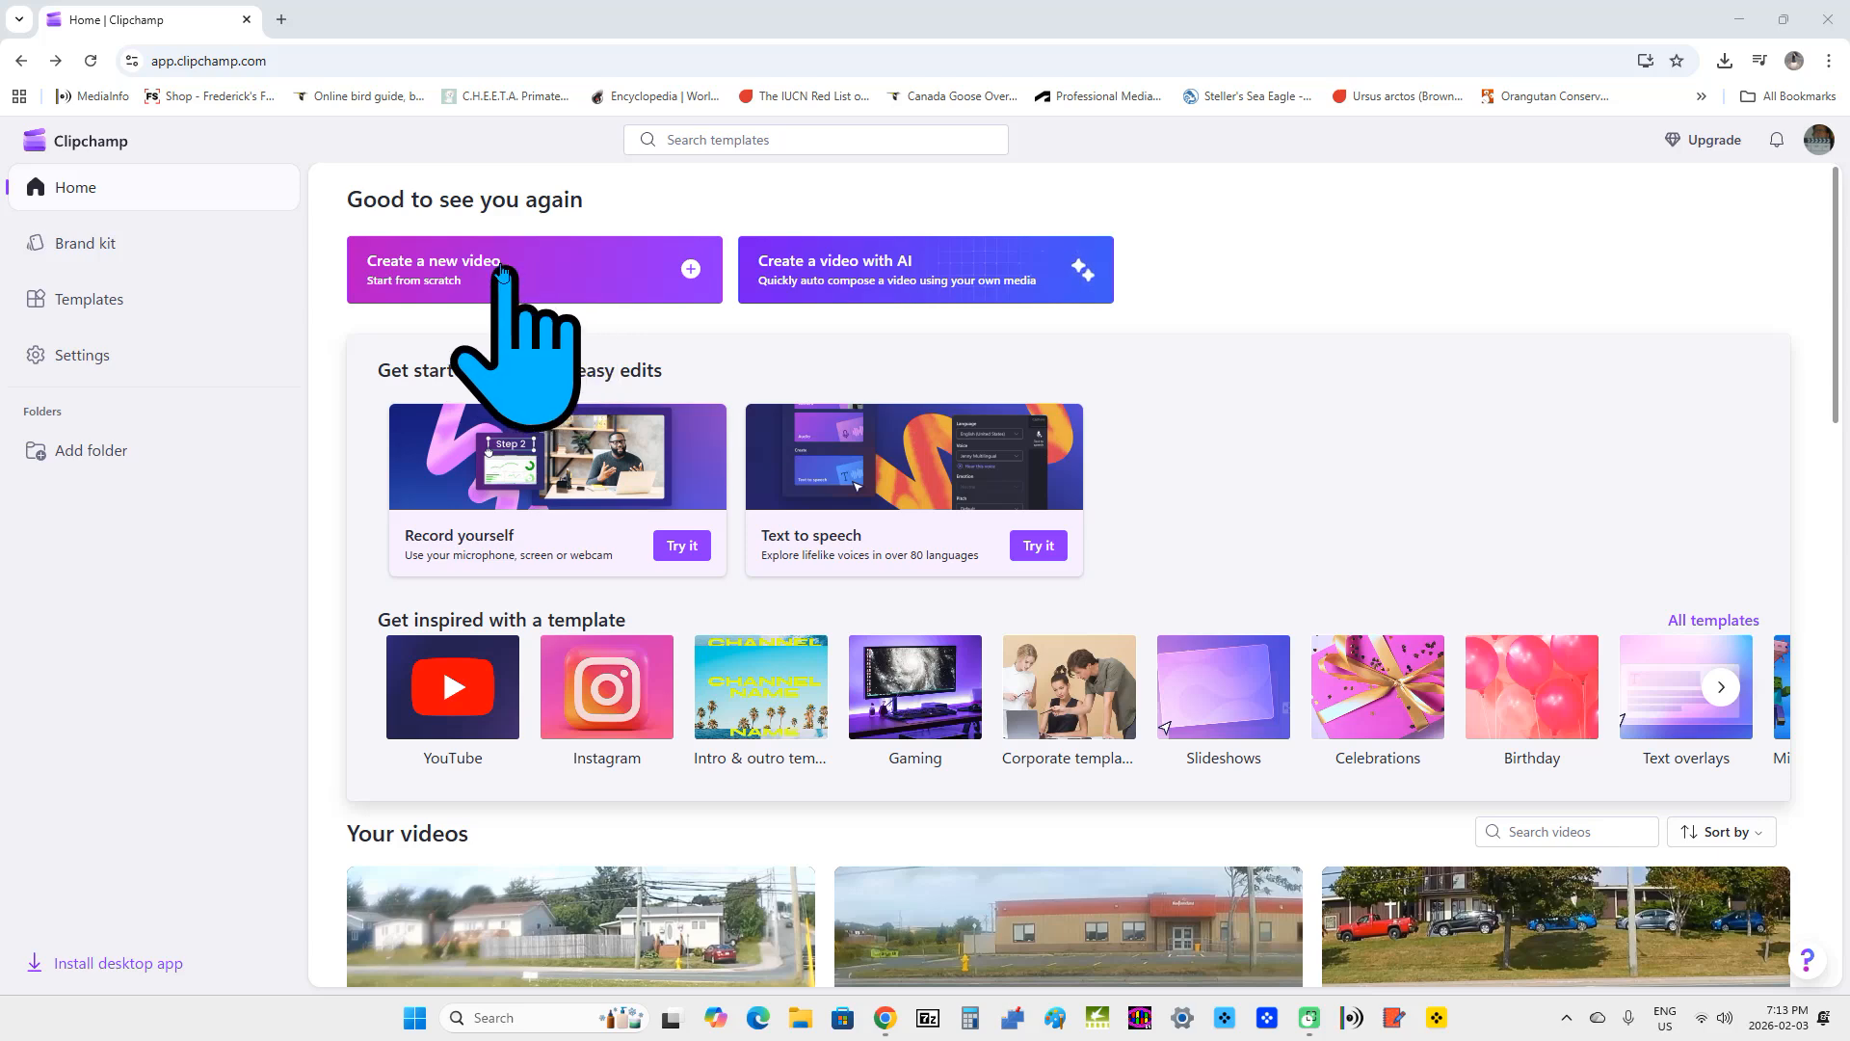
Create a new video project from scratch named "soft wipe right transition" with the Wide 16:9 aspect ratio
click(494, 271)
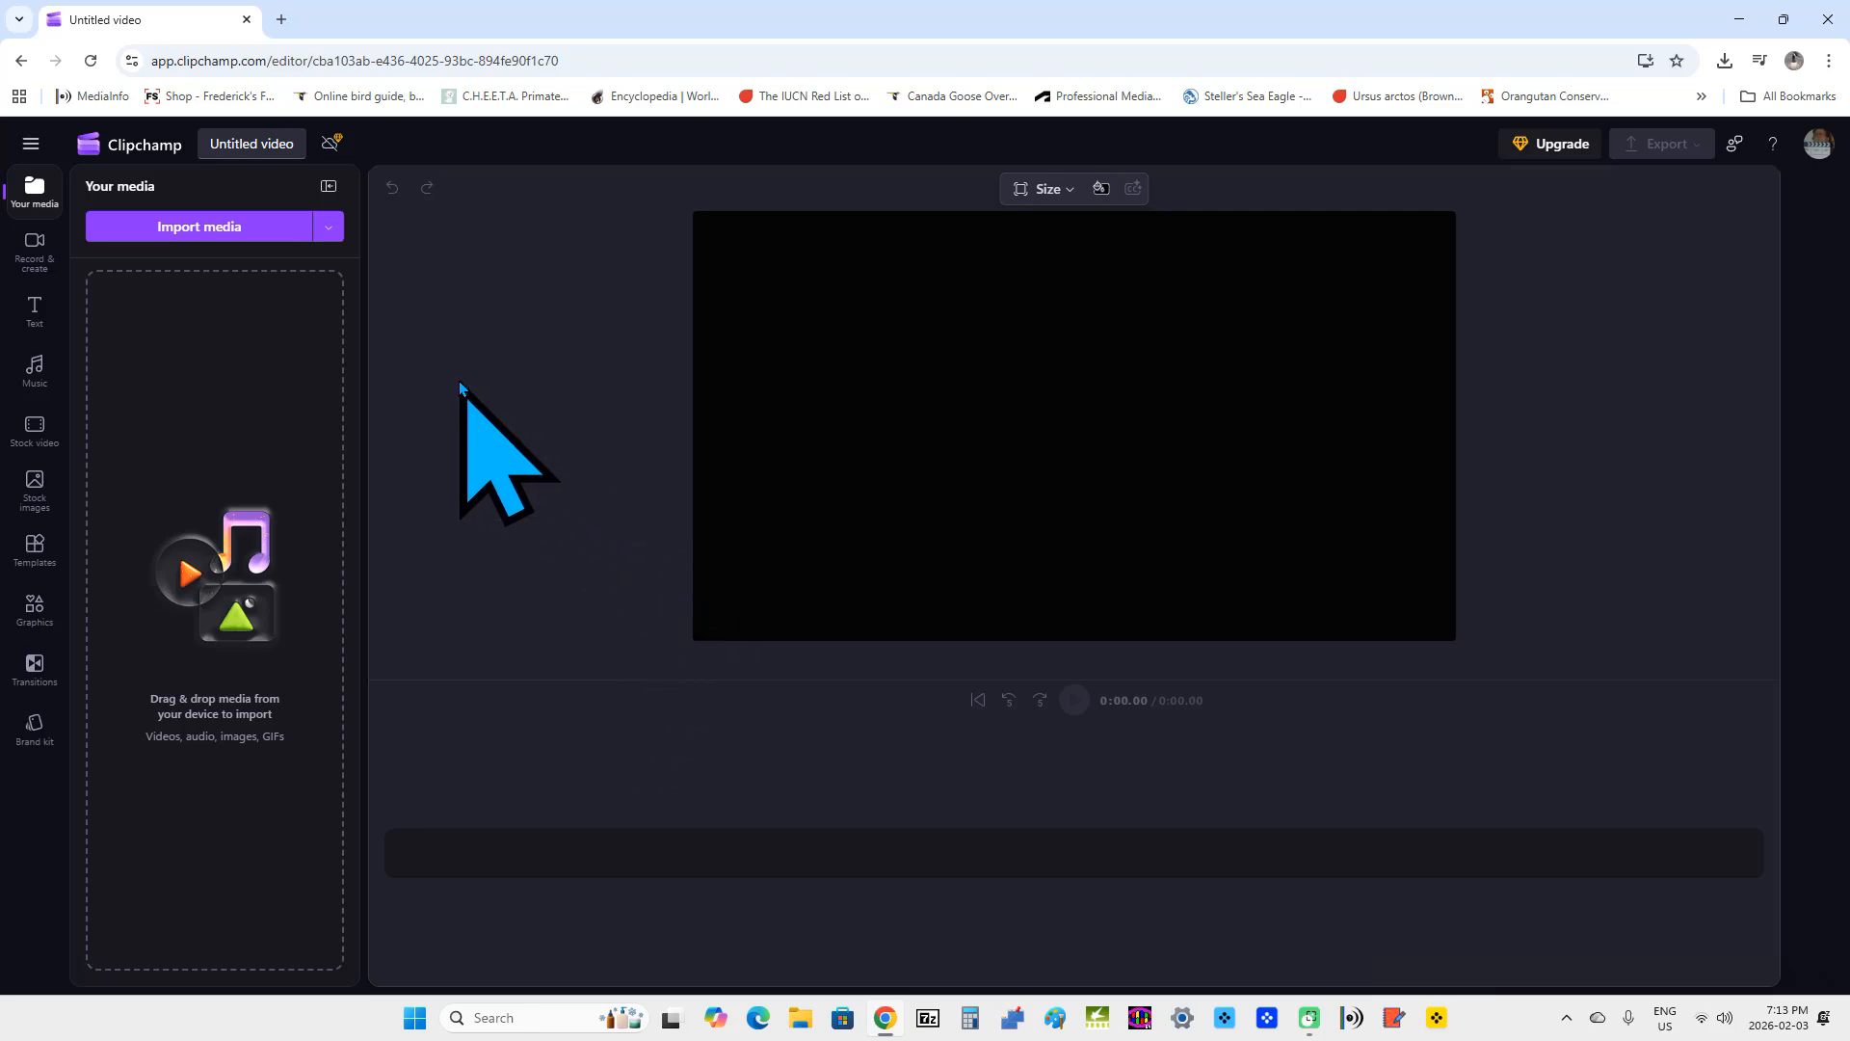
click(218, 146)
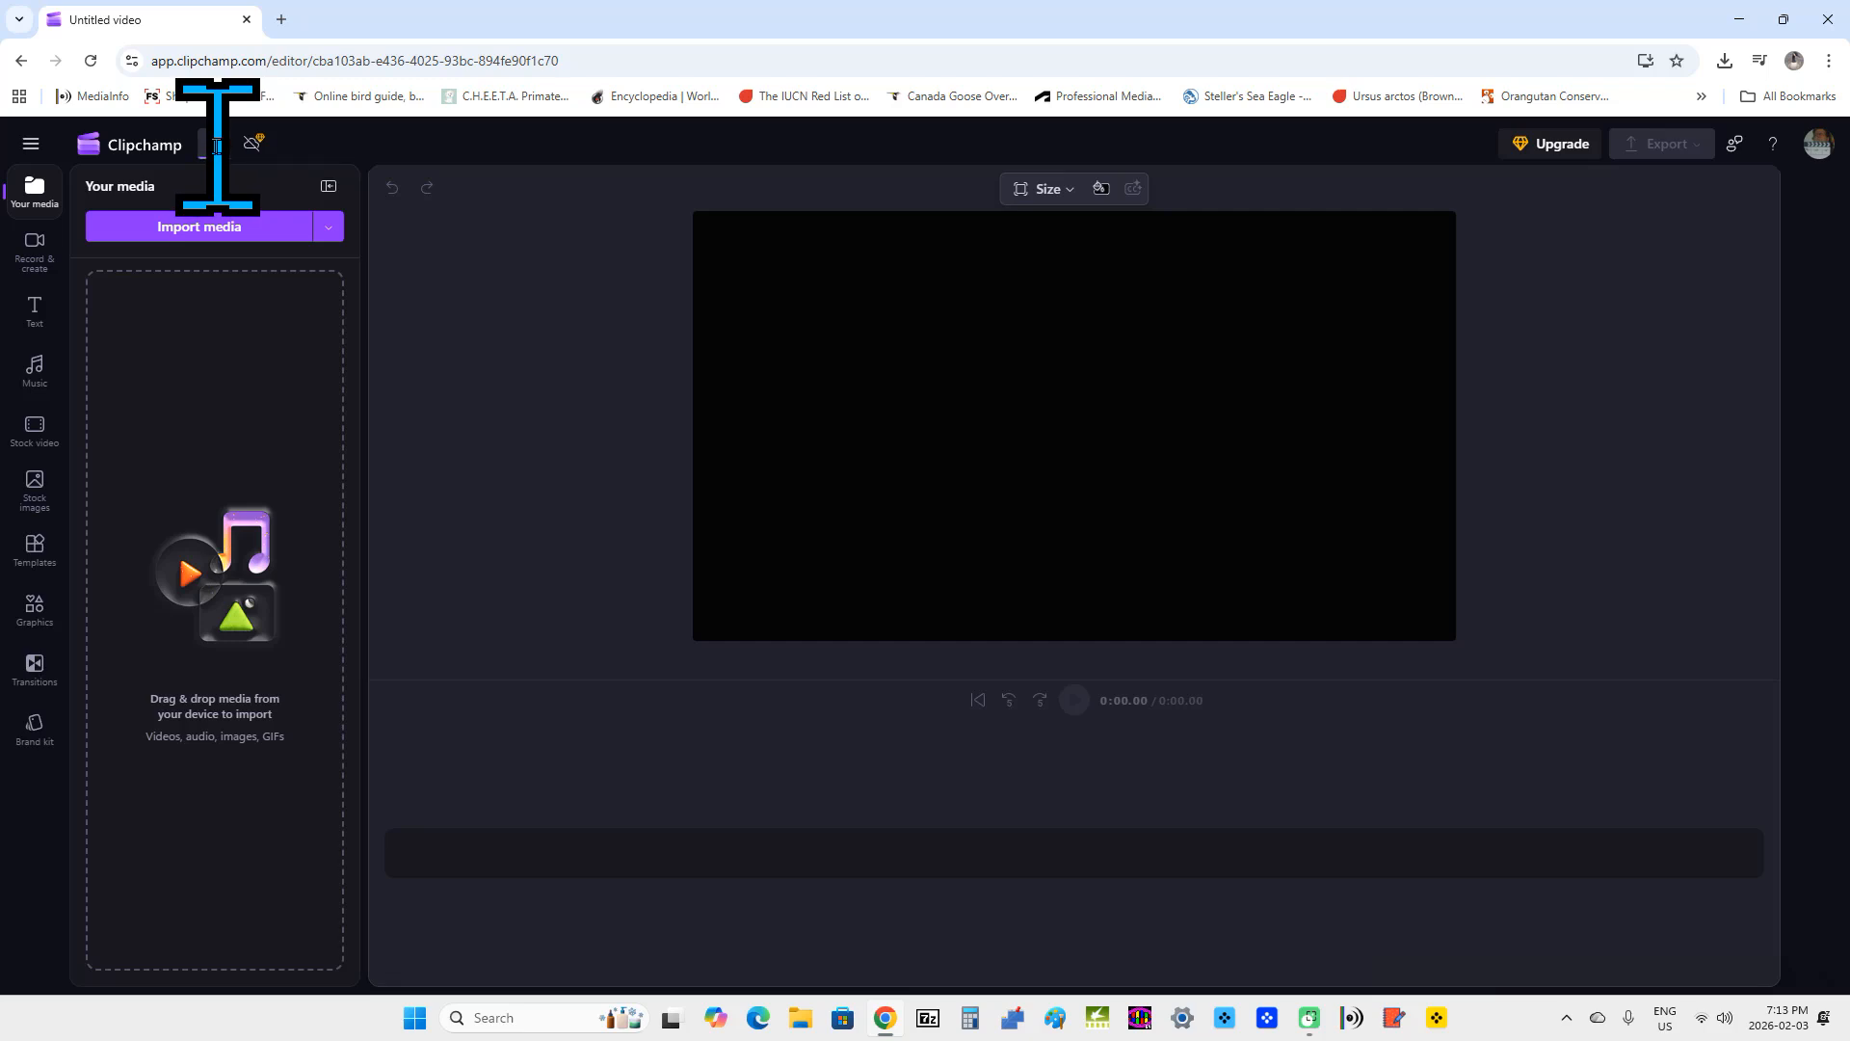
mouse_move(903, 1039)
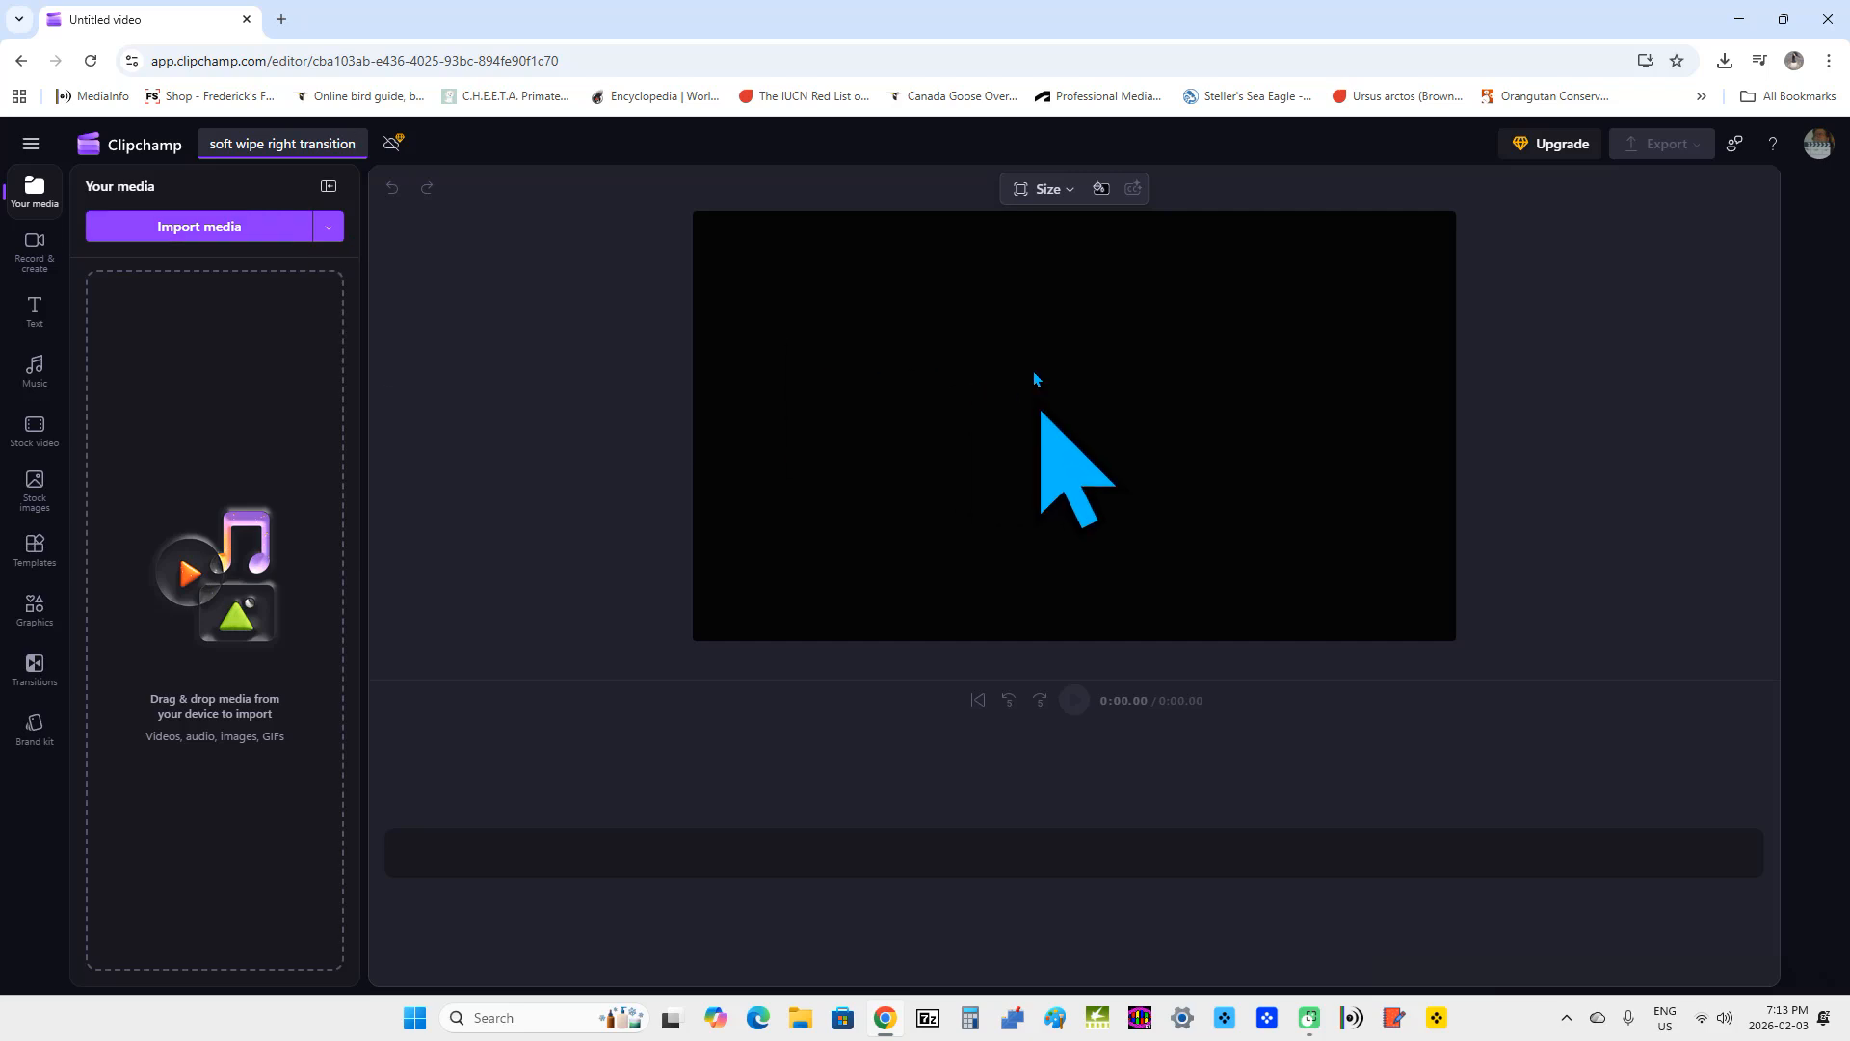
click(1044, 193)
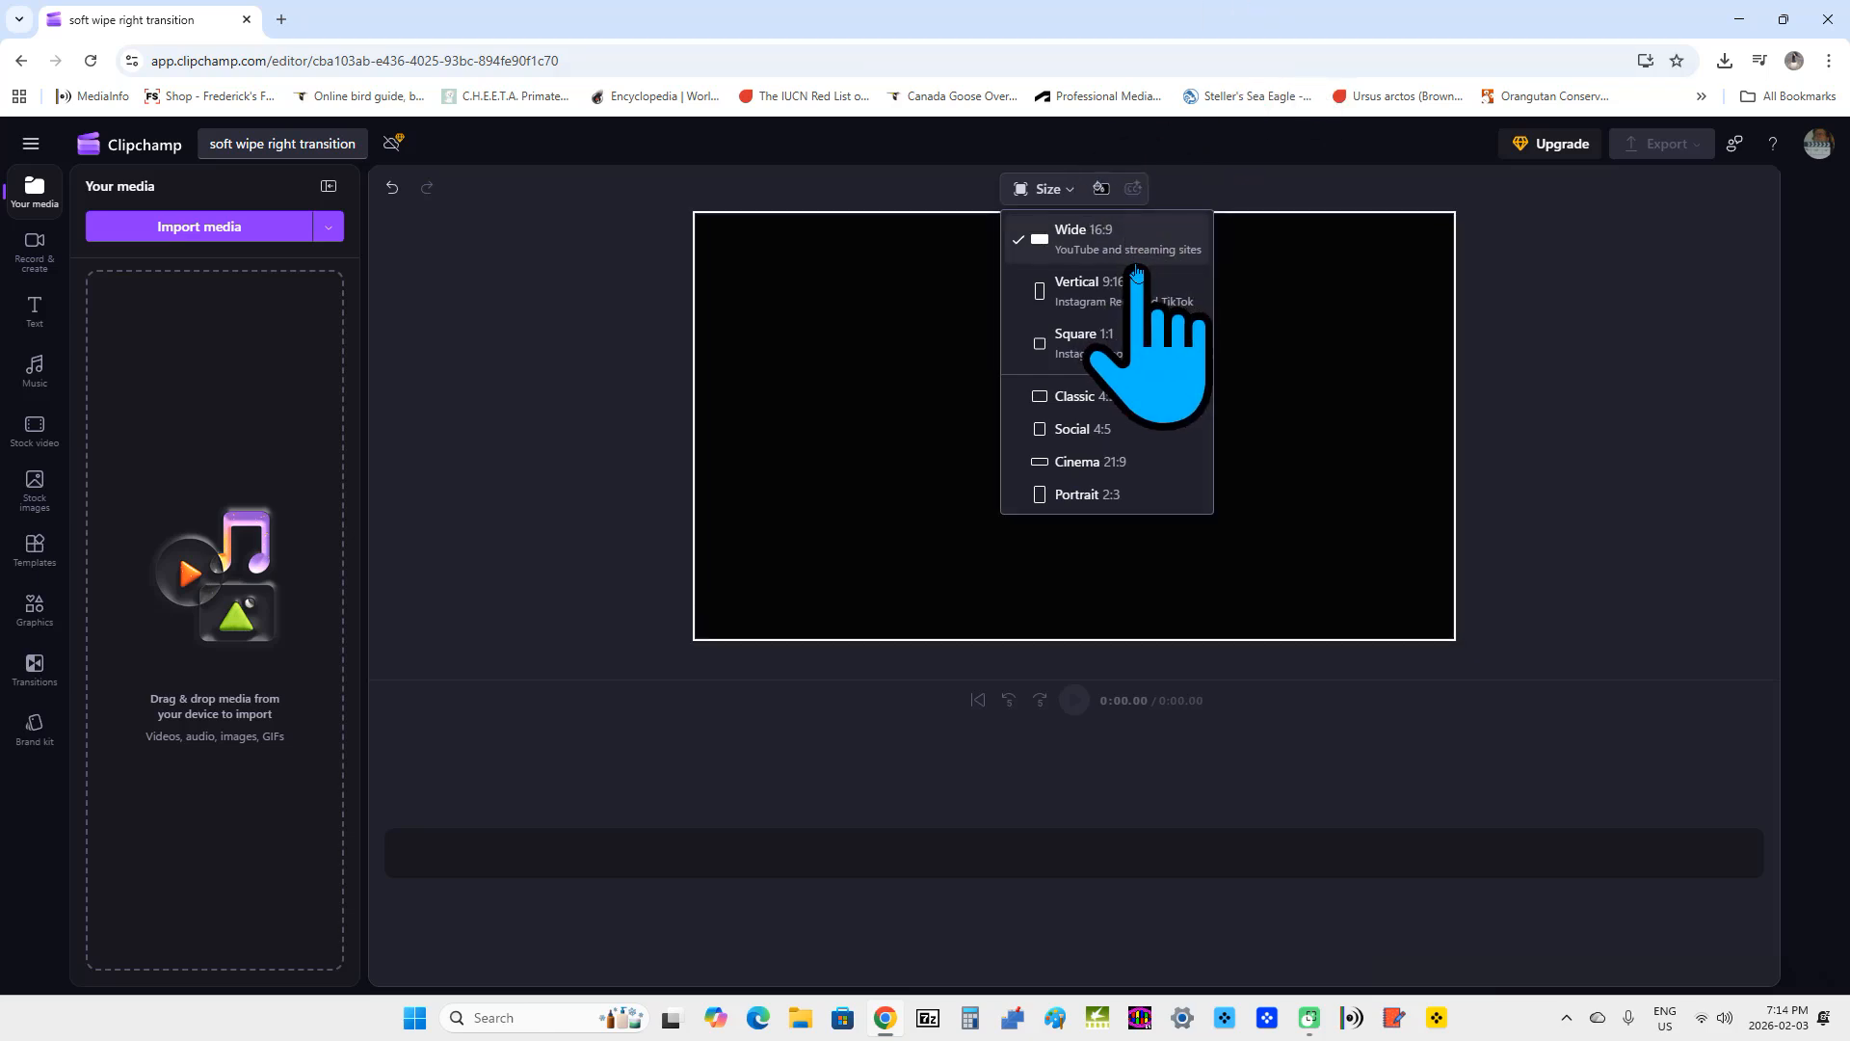
click(1073, 253)
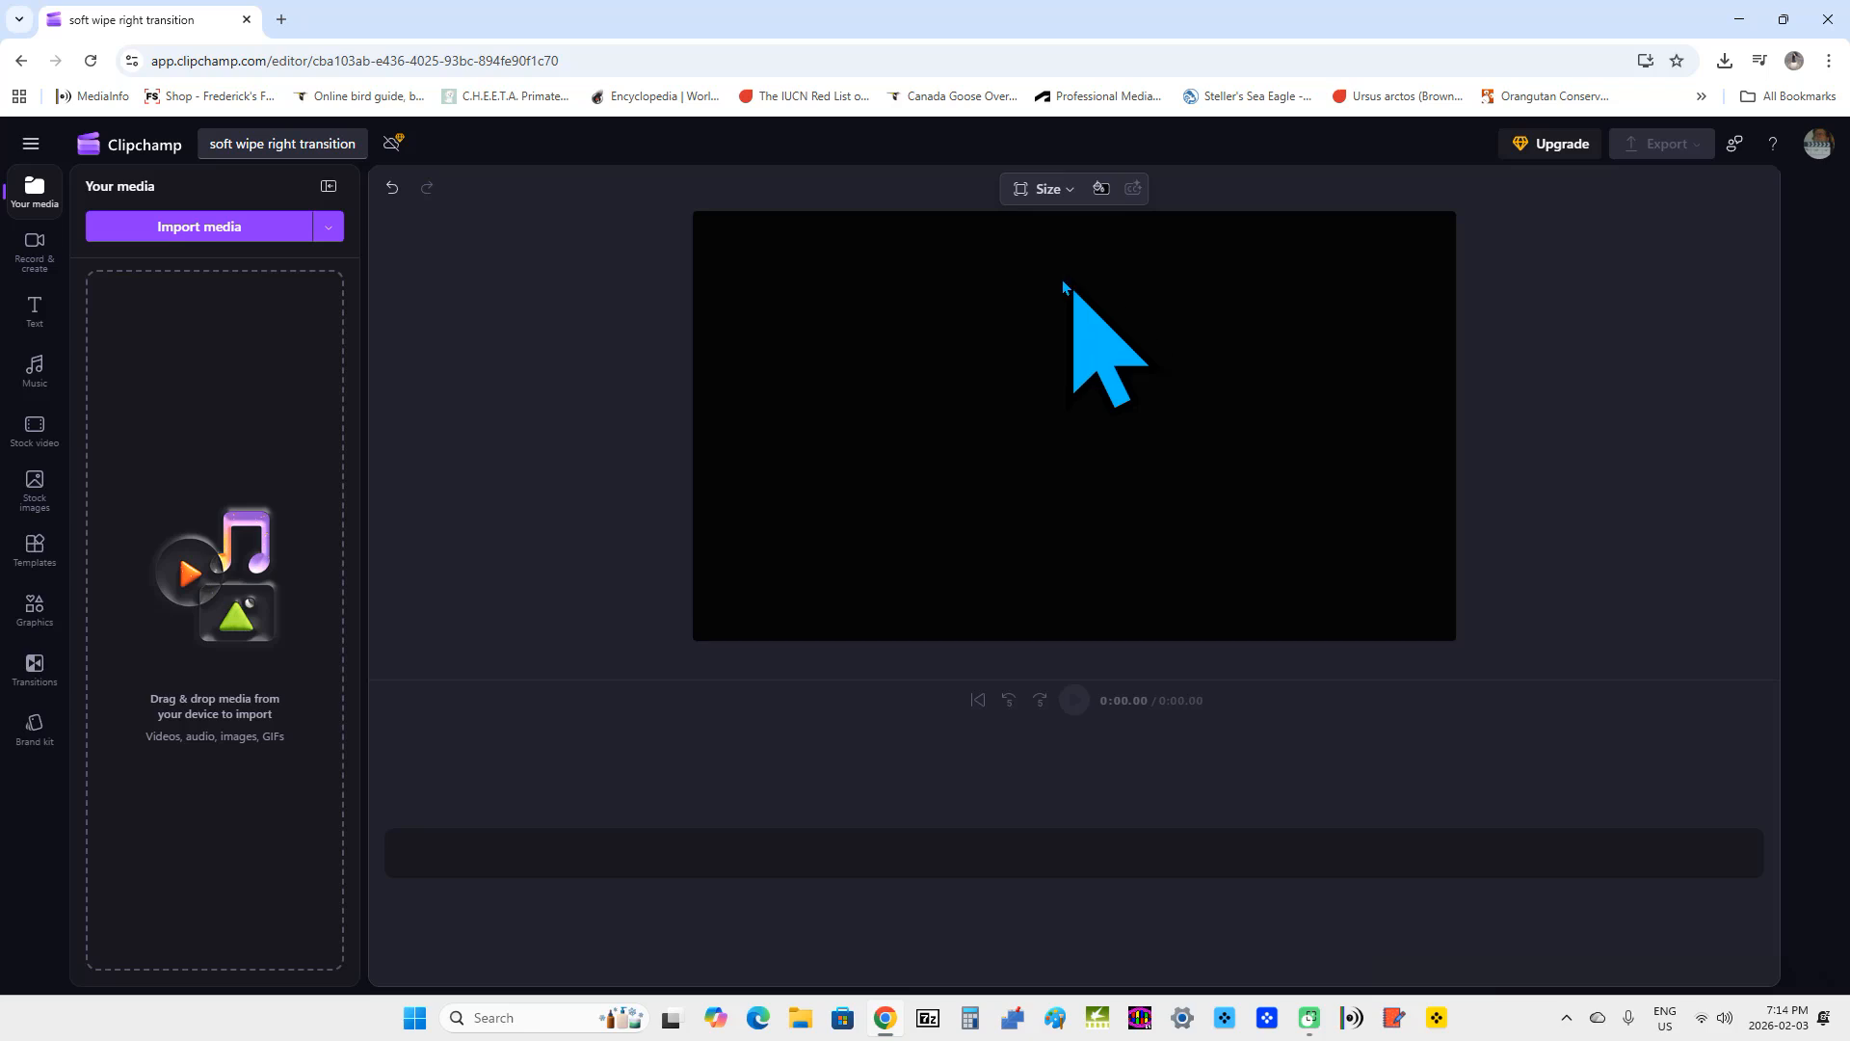
click(166, 231)
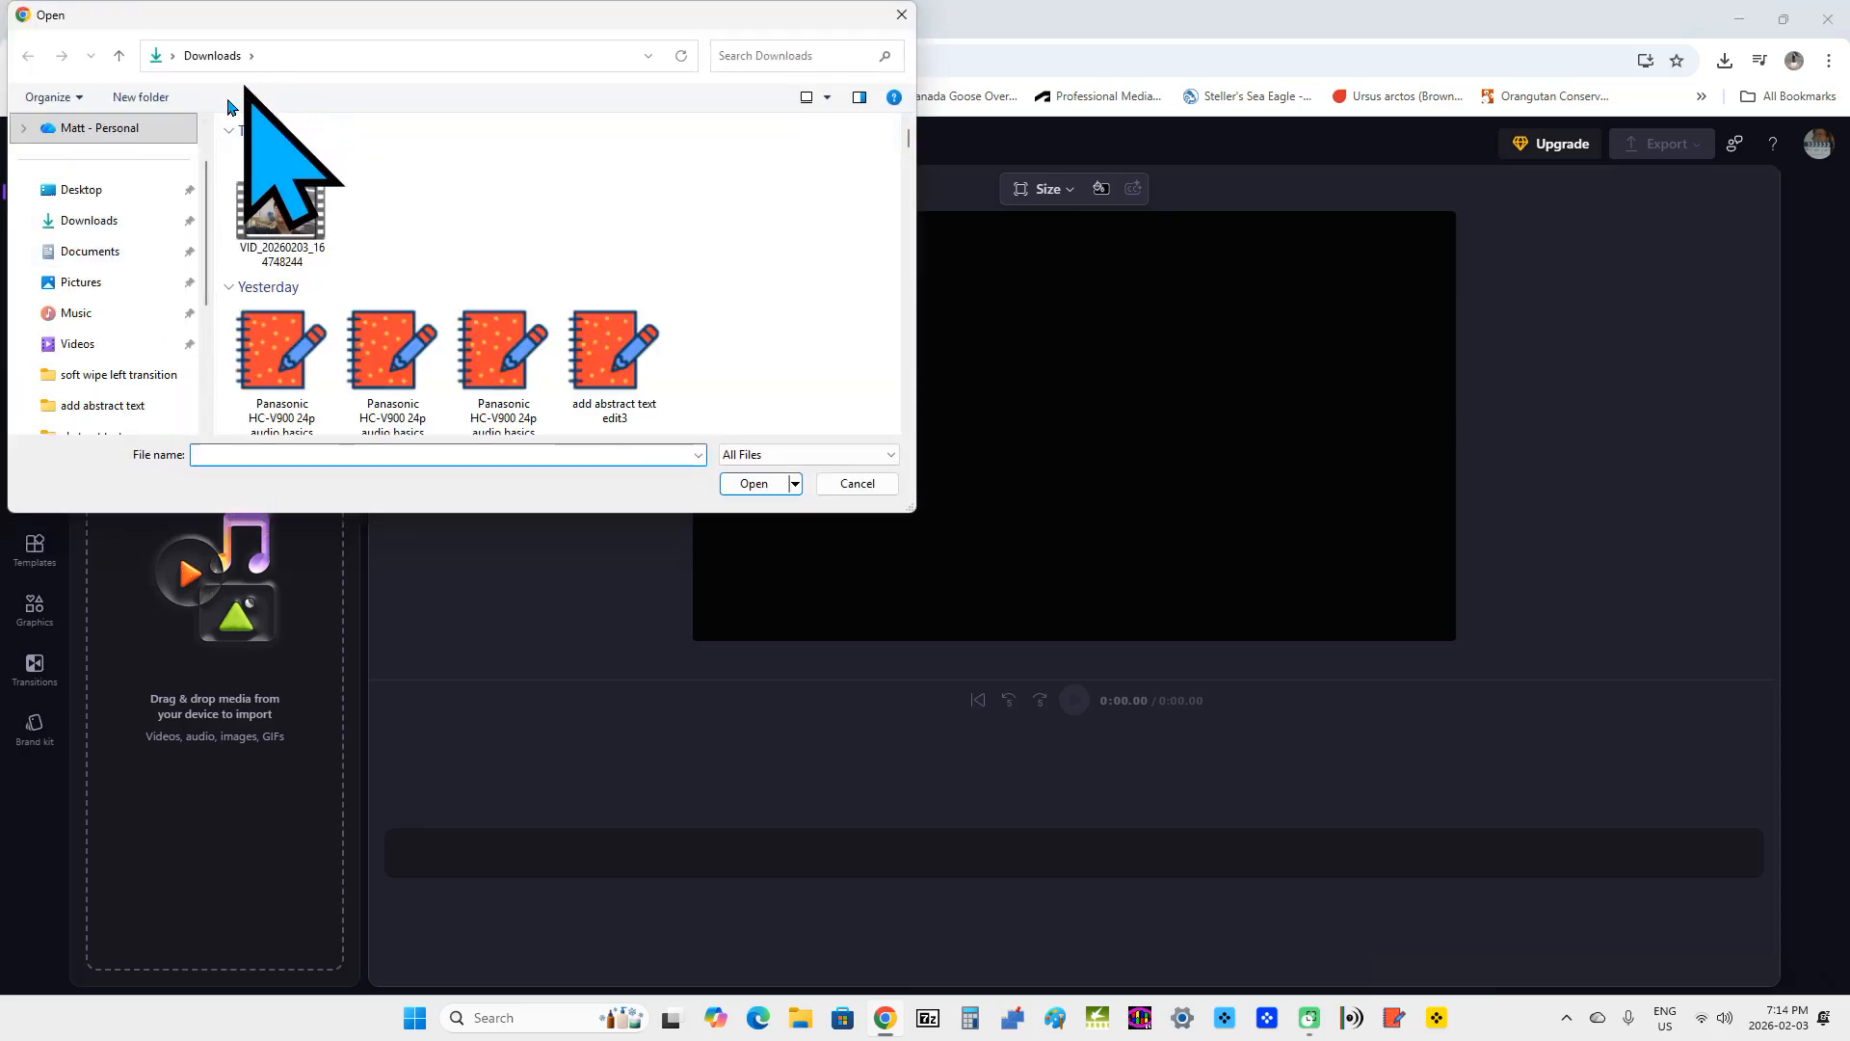
click(79, 197)
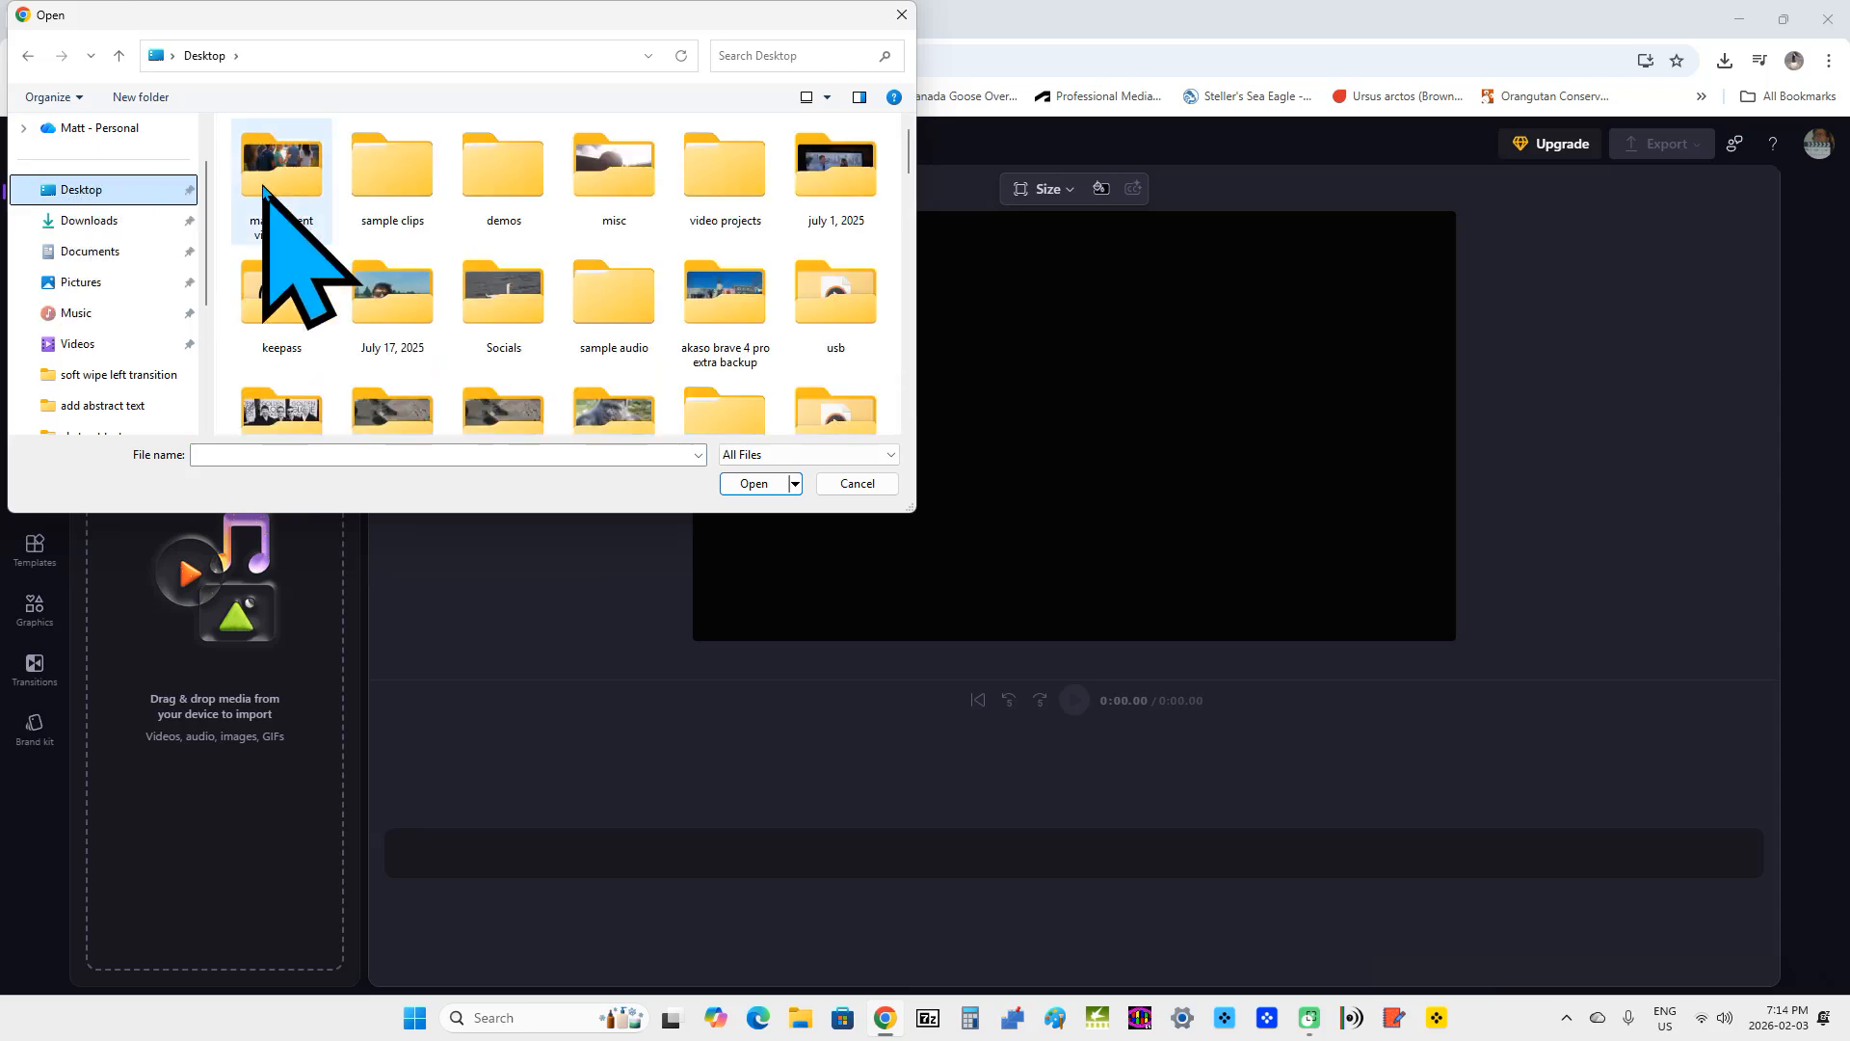
double_click(401, 198)
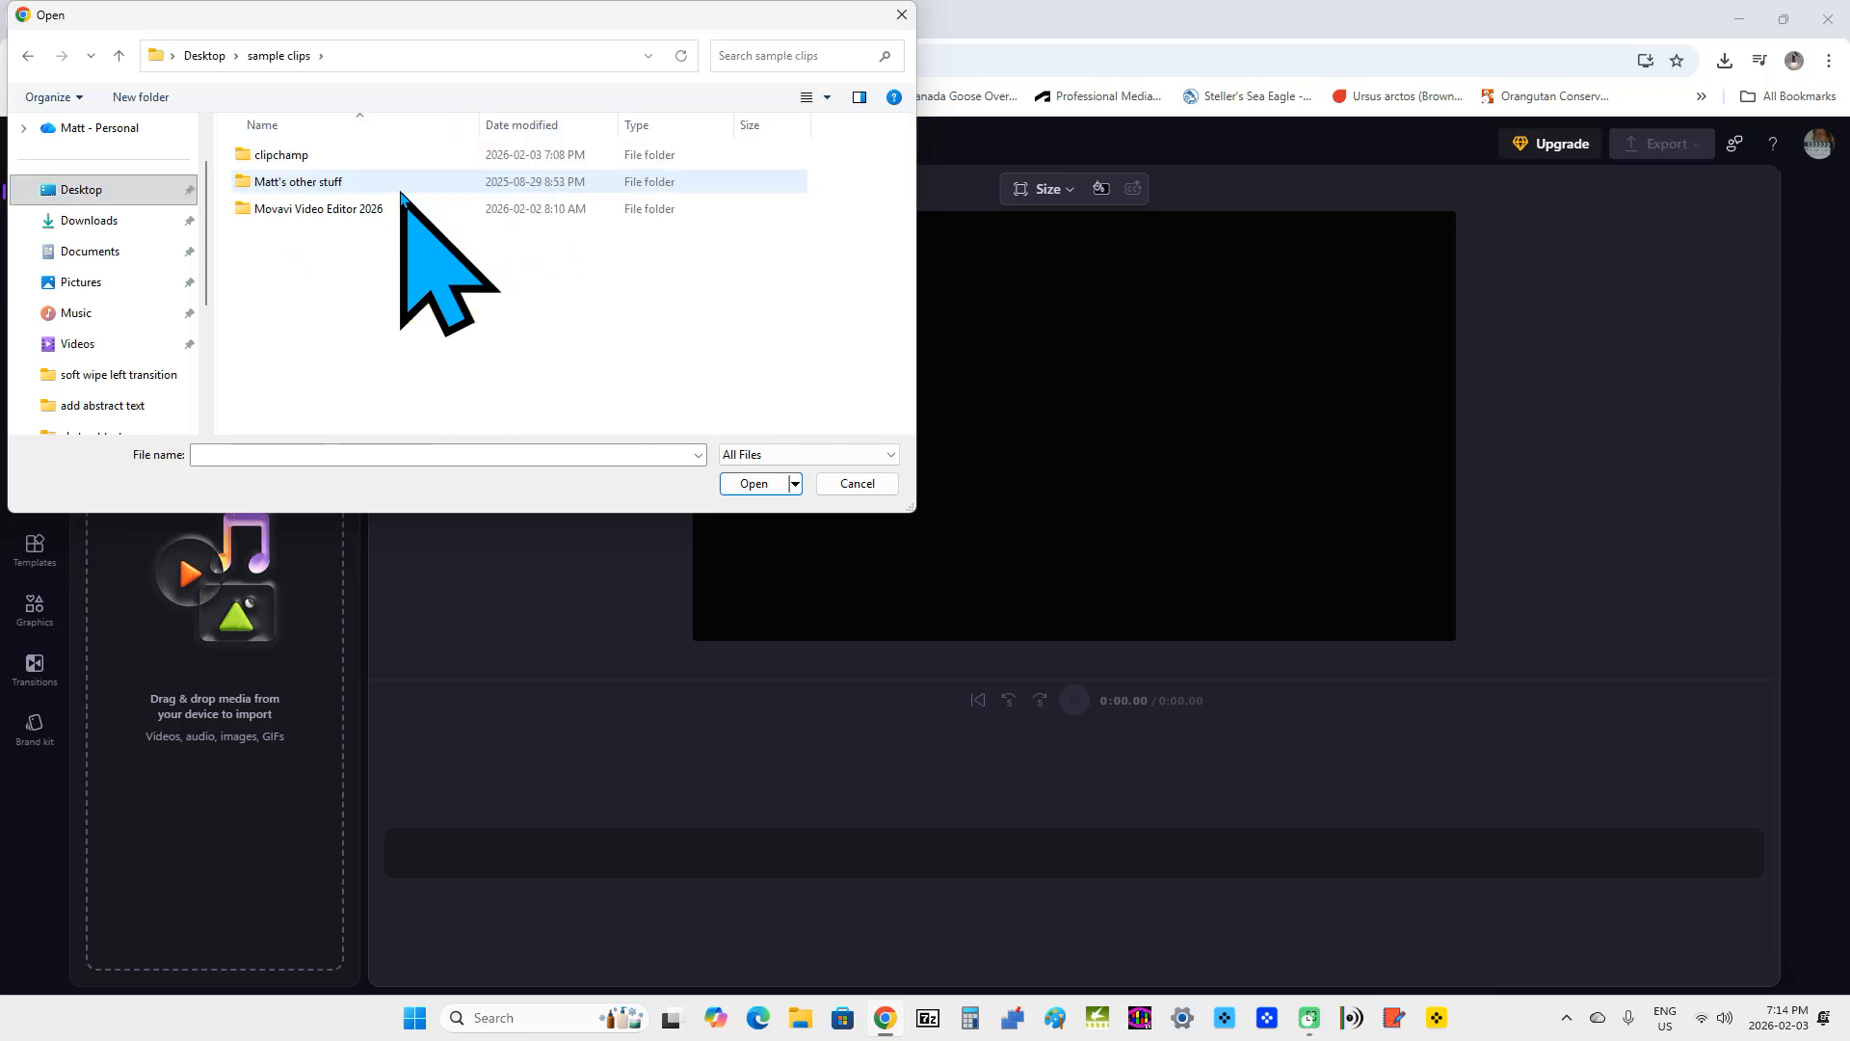
double_click(320, 160)
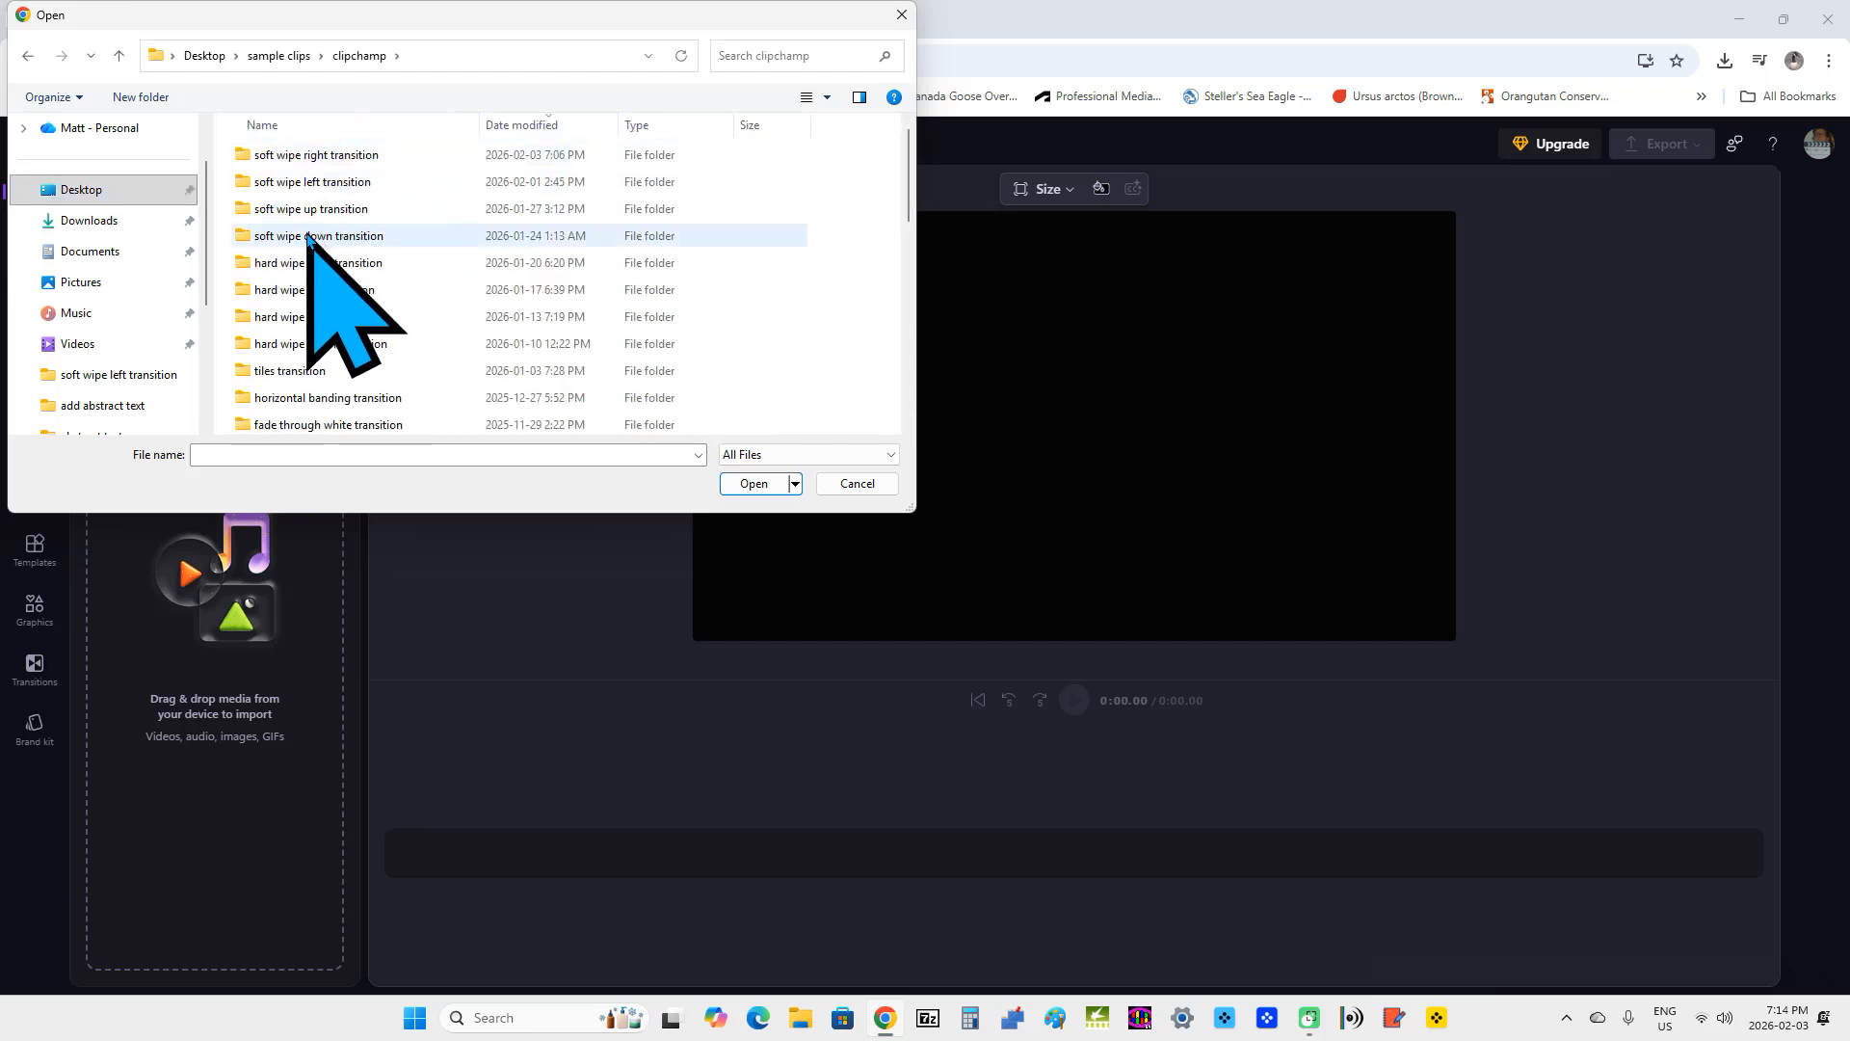
double_click(330, 160)
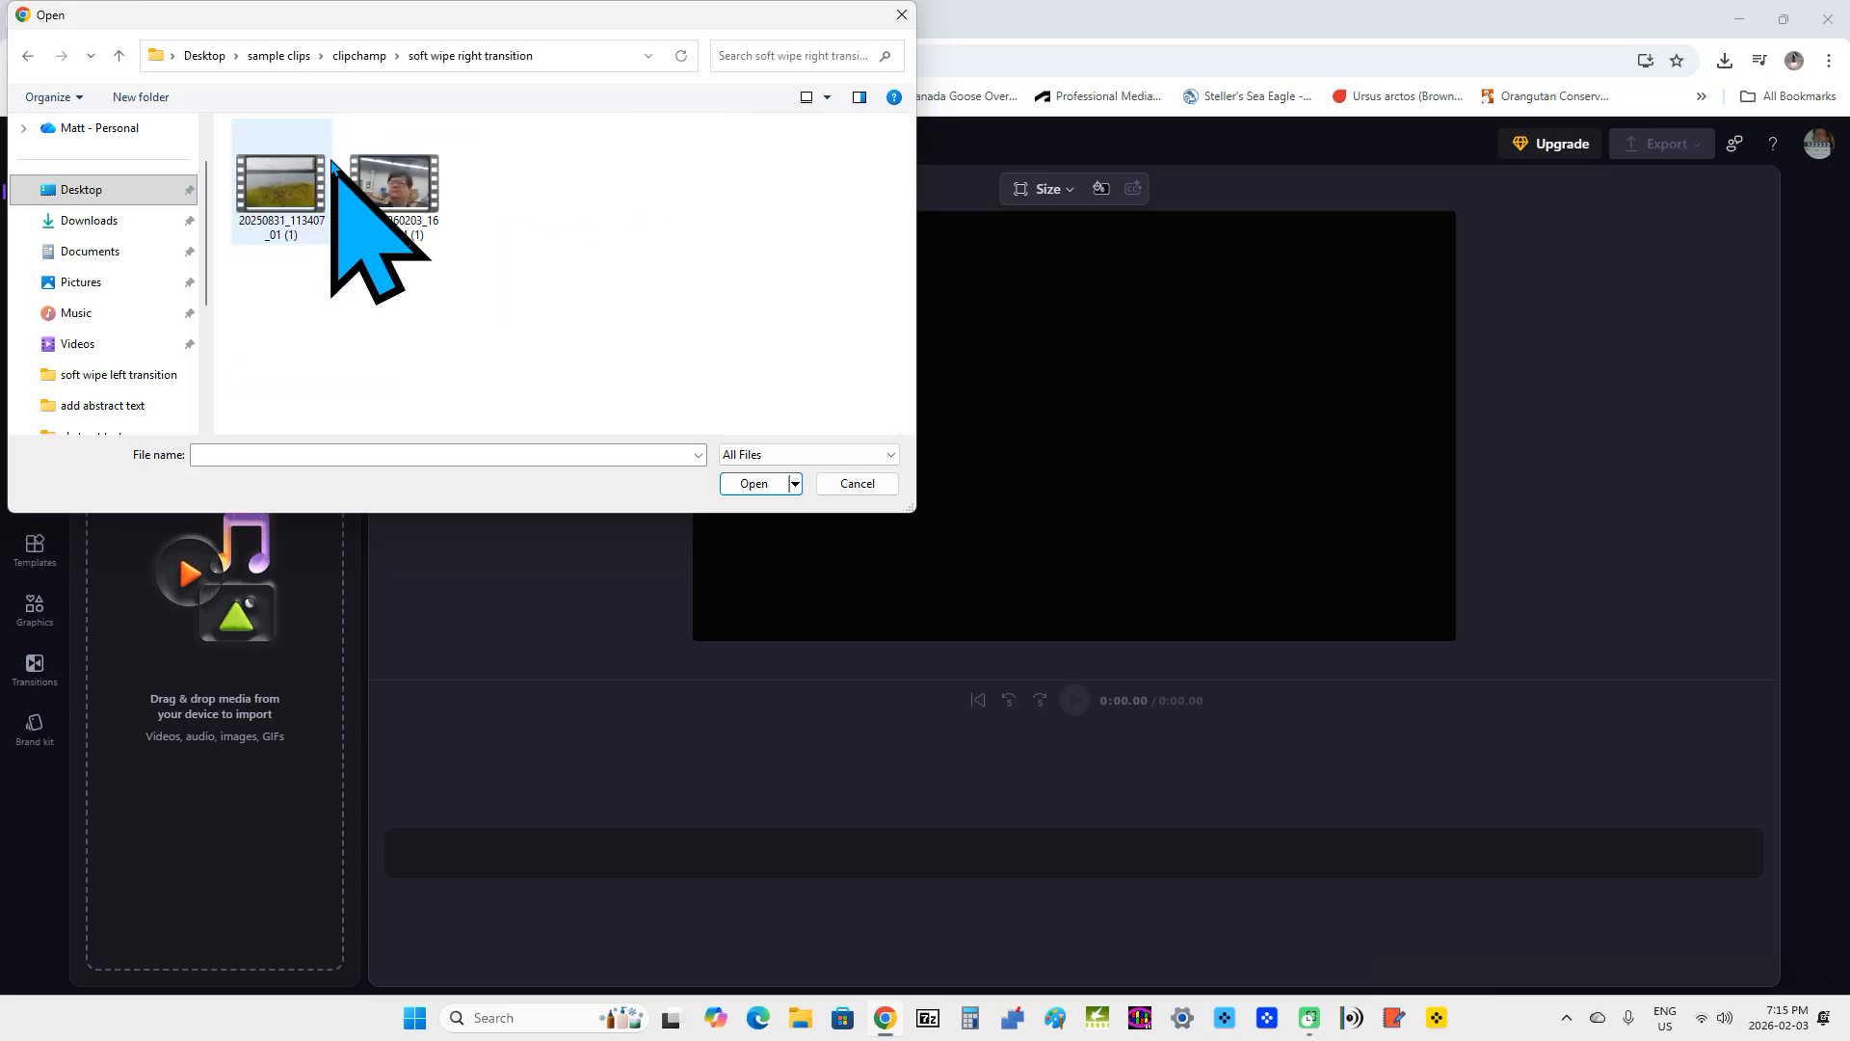
click(282, 207)
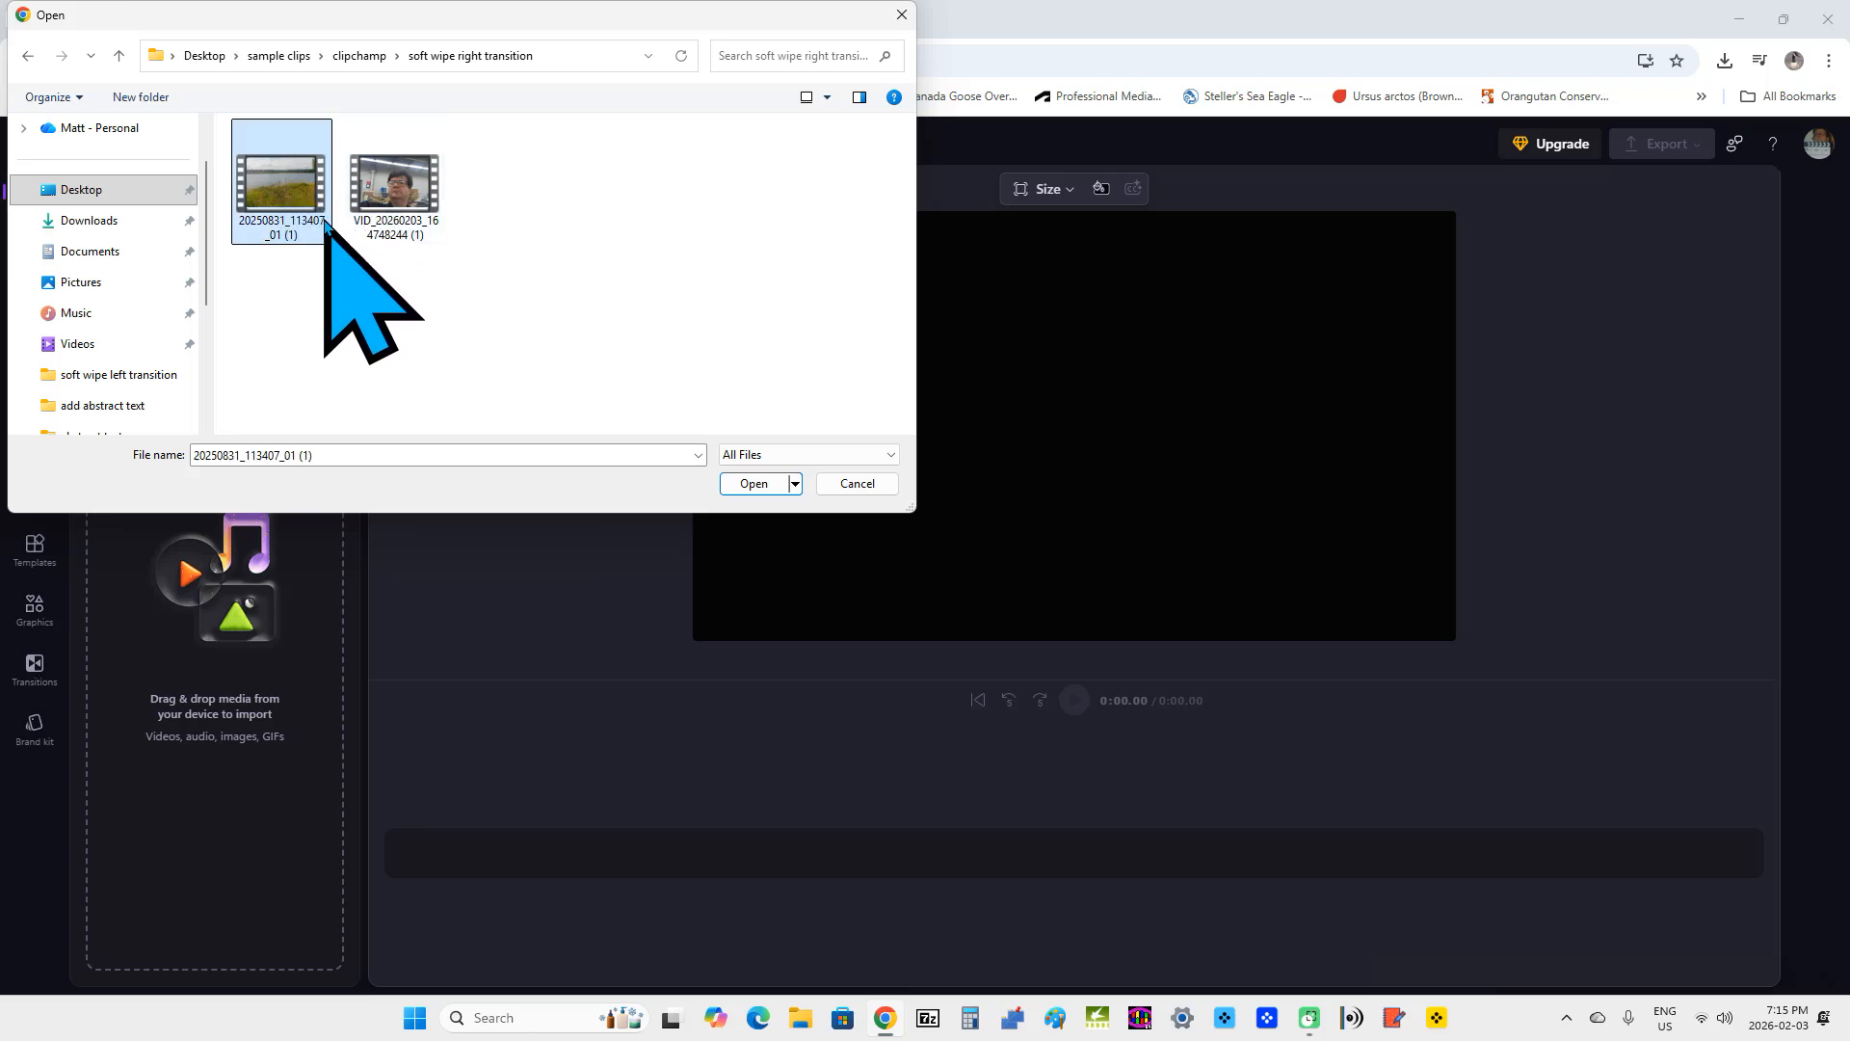
ctrl+click(388, 197)
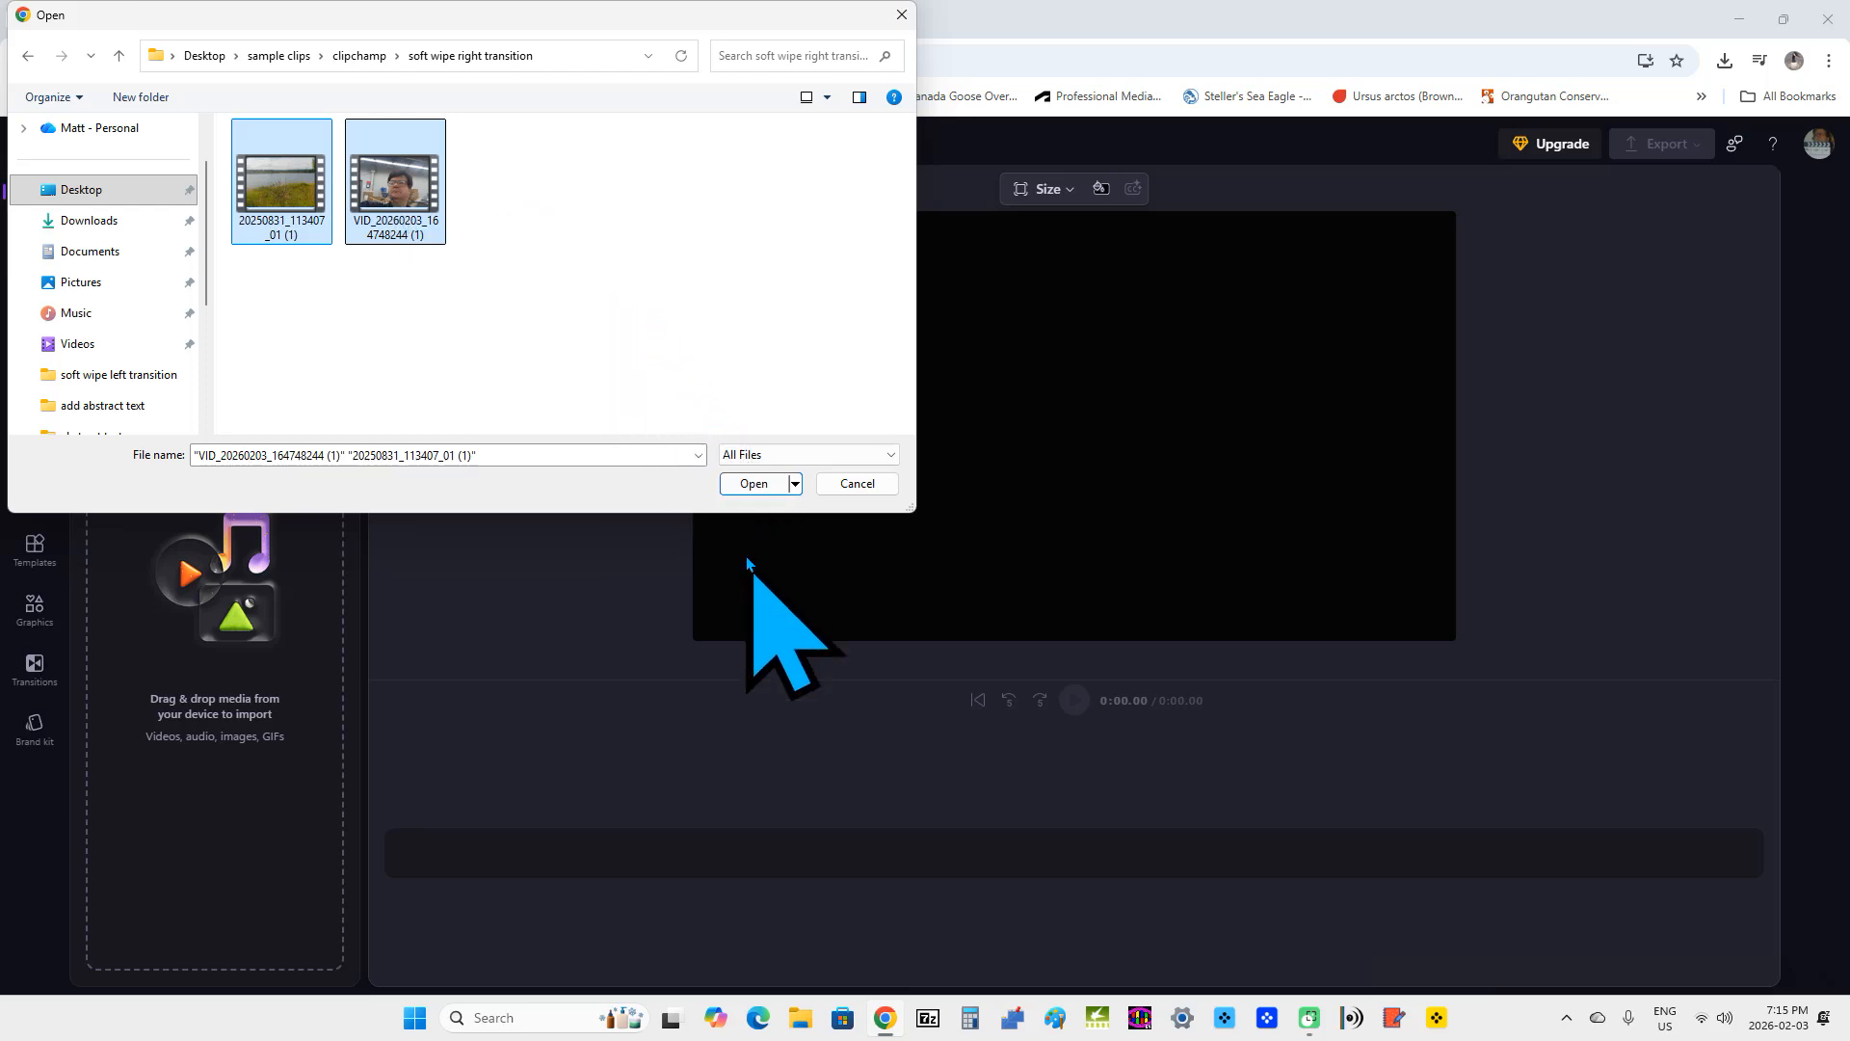
click(754, 484)
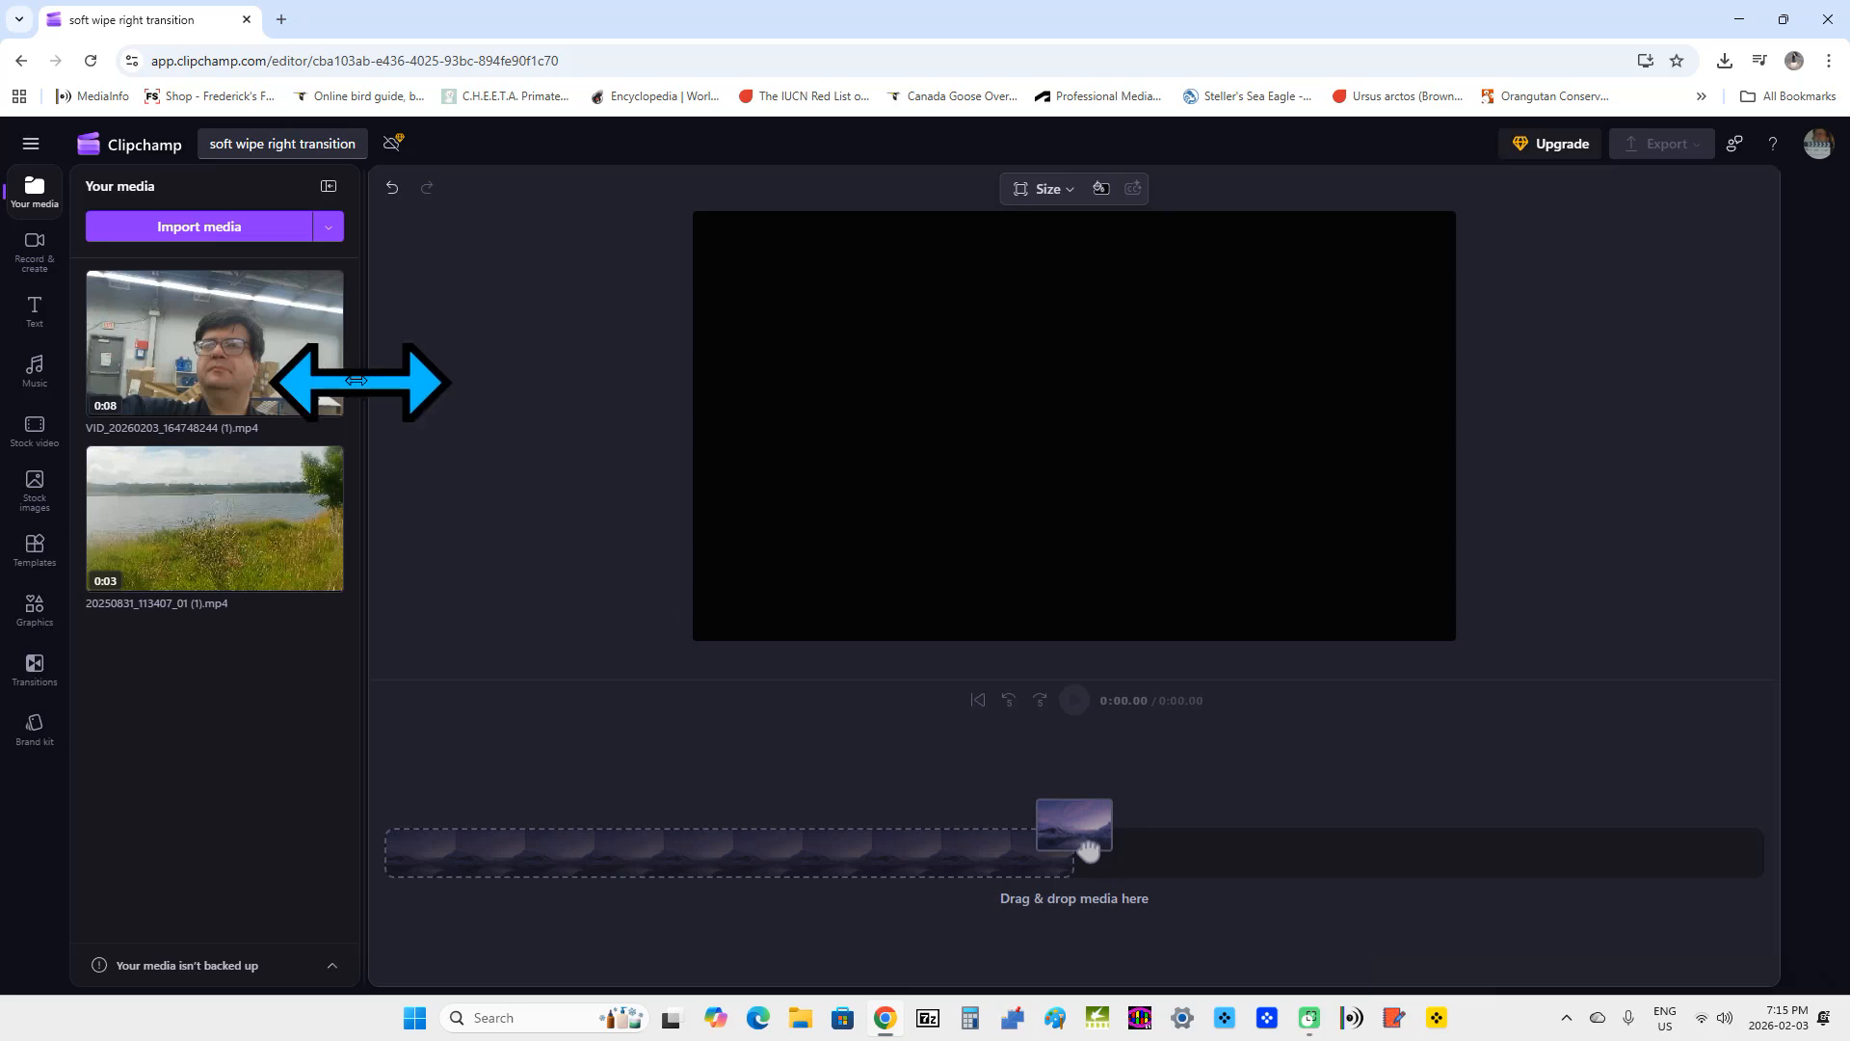
mouse_move(289, 364)
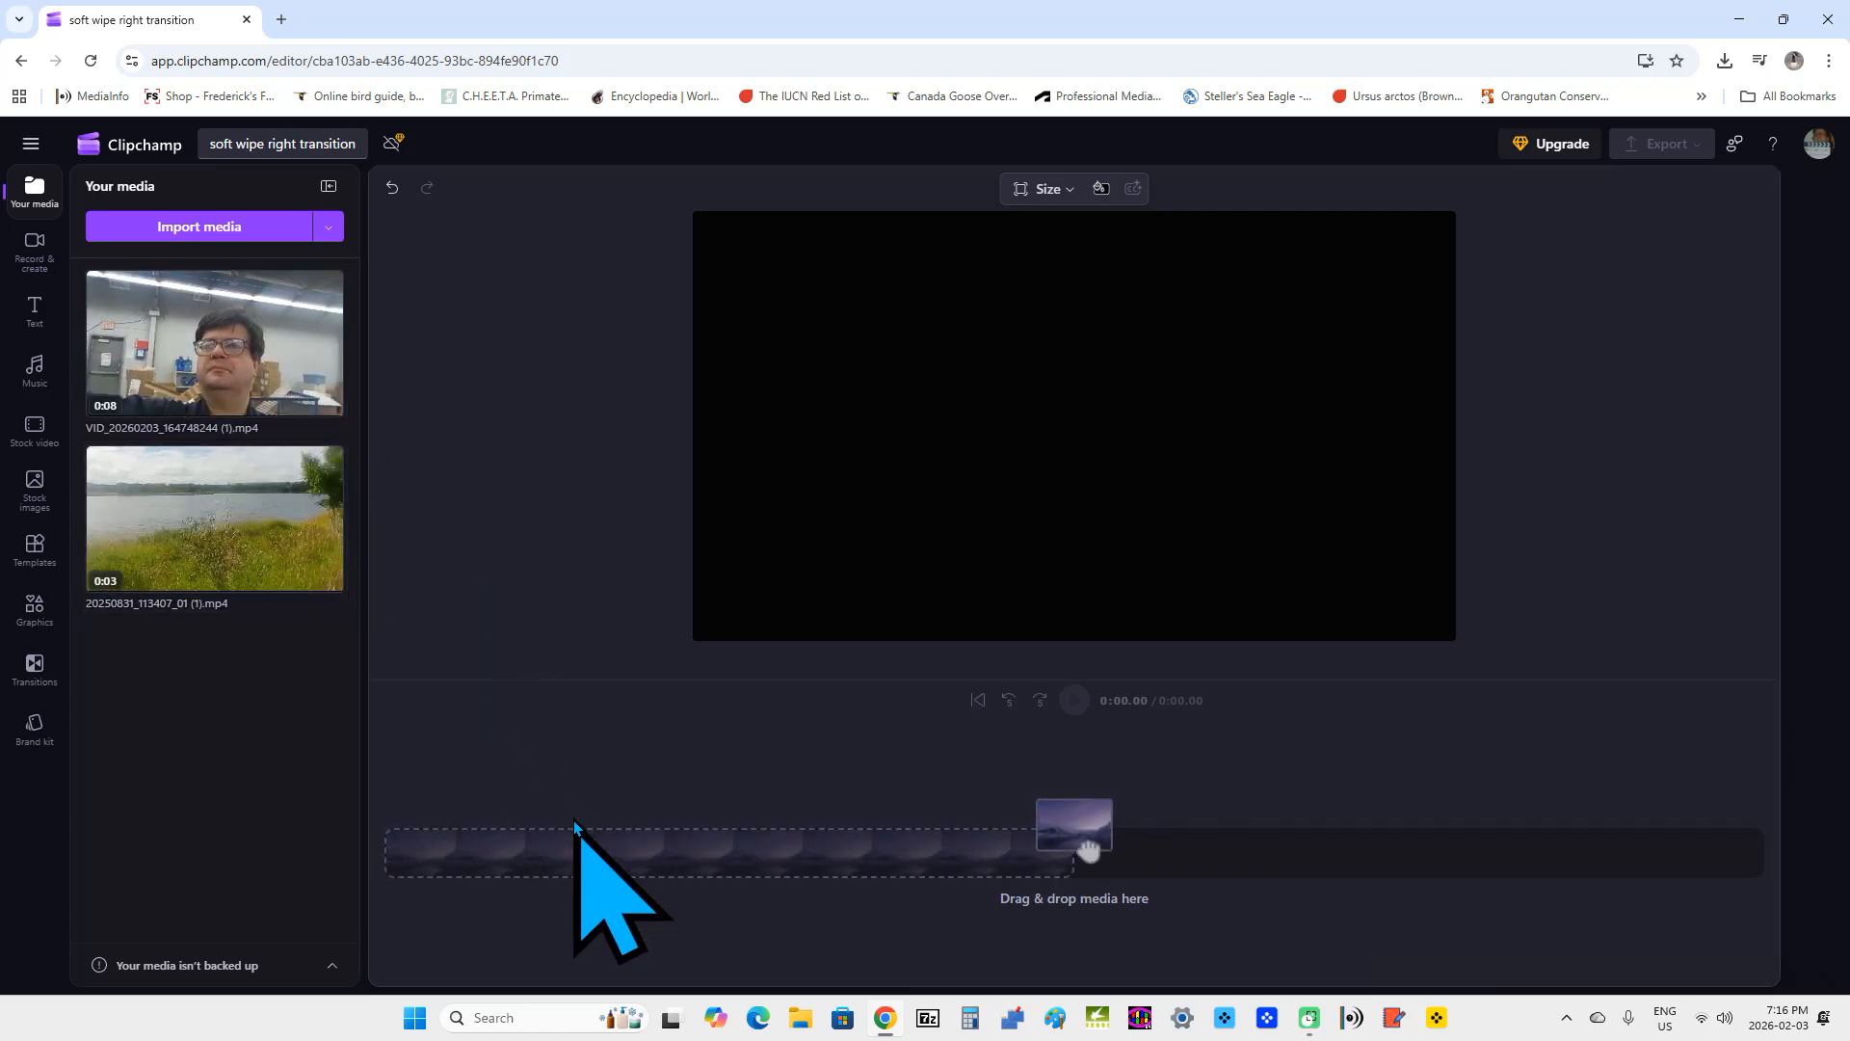
mouse_move(326, 412)
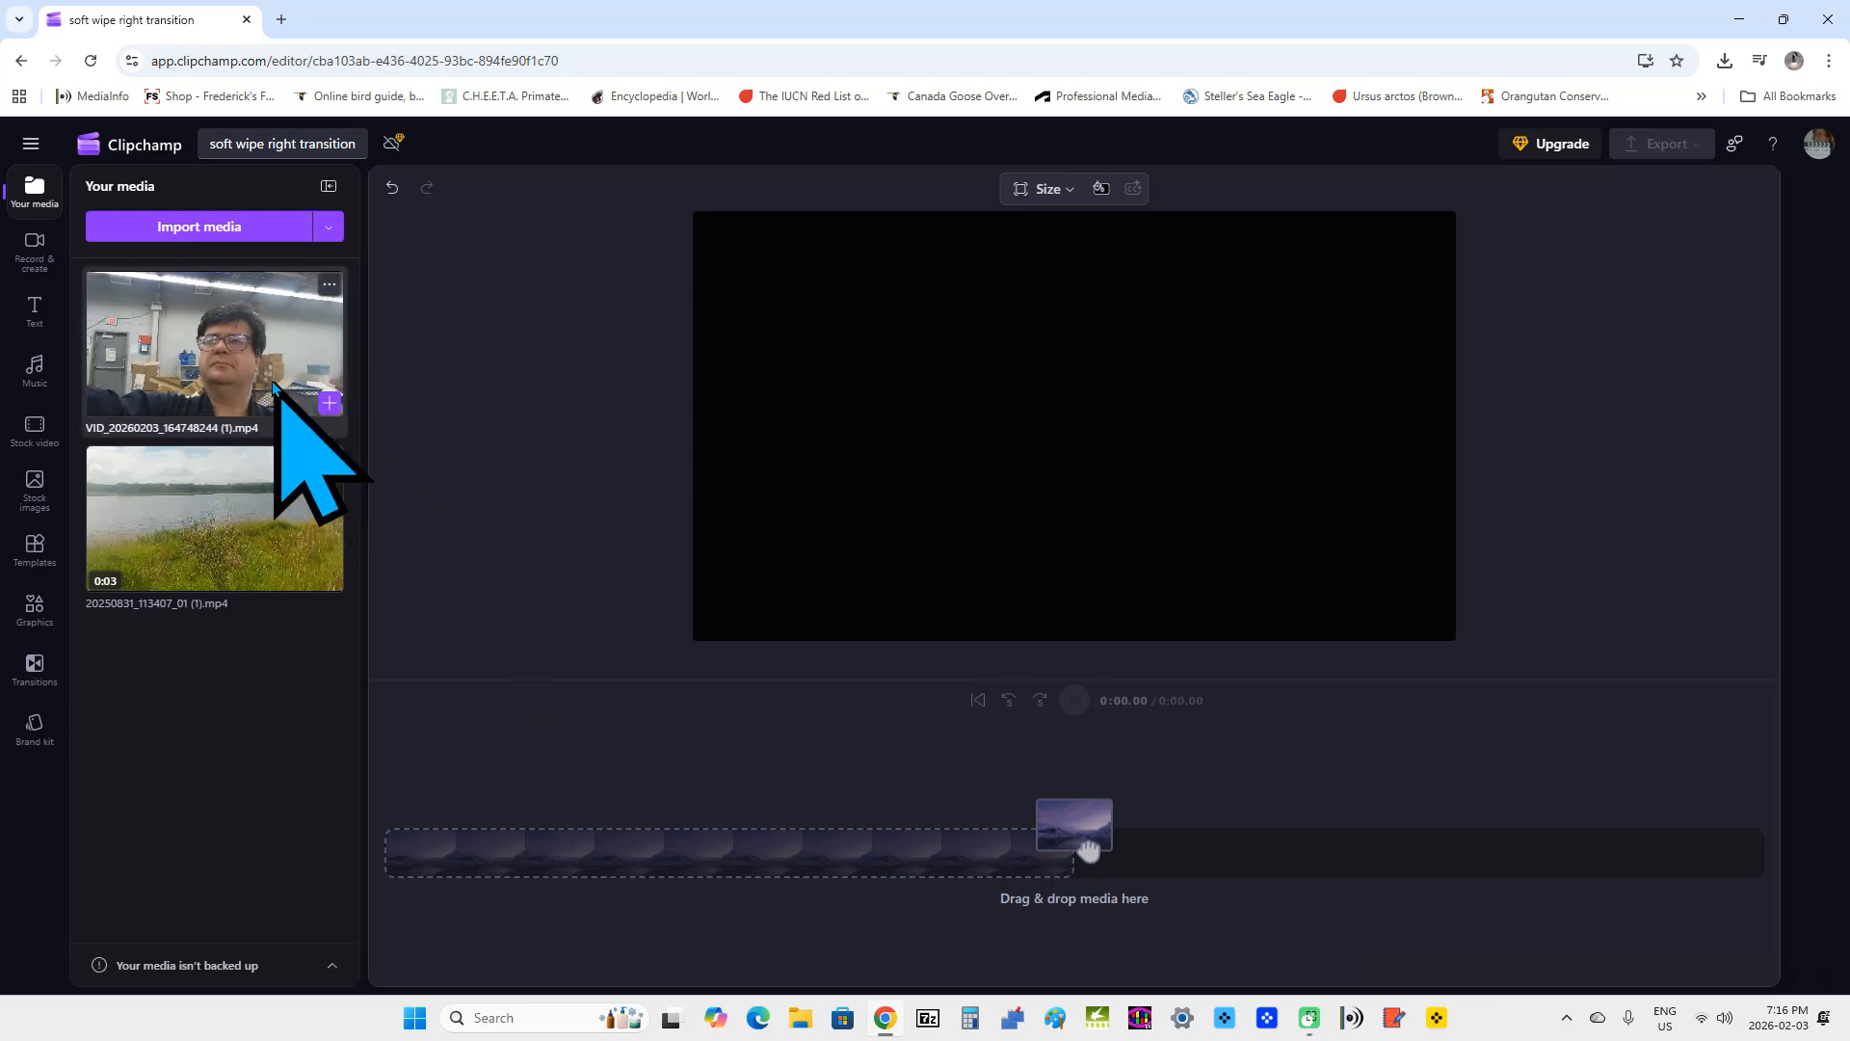
click(333, 403)
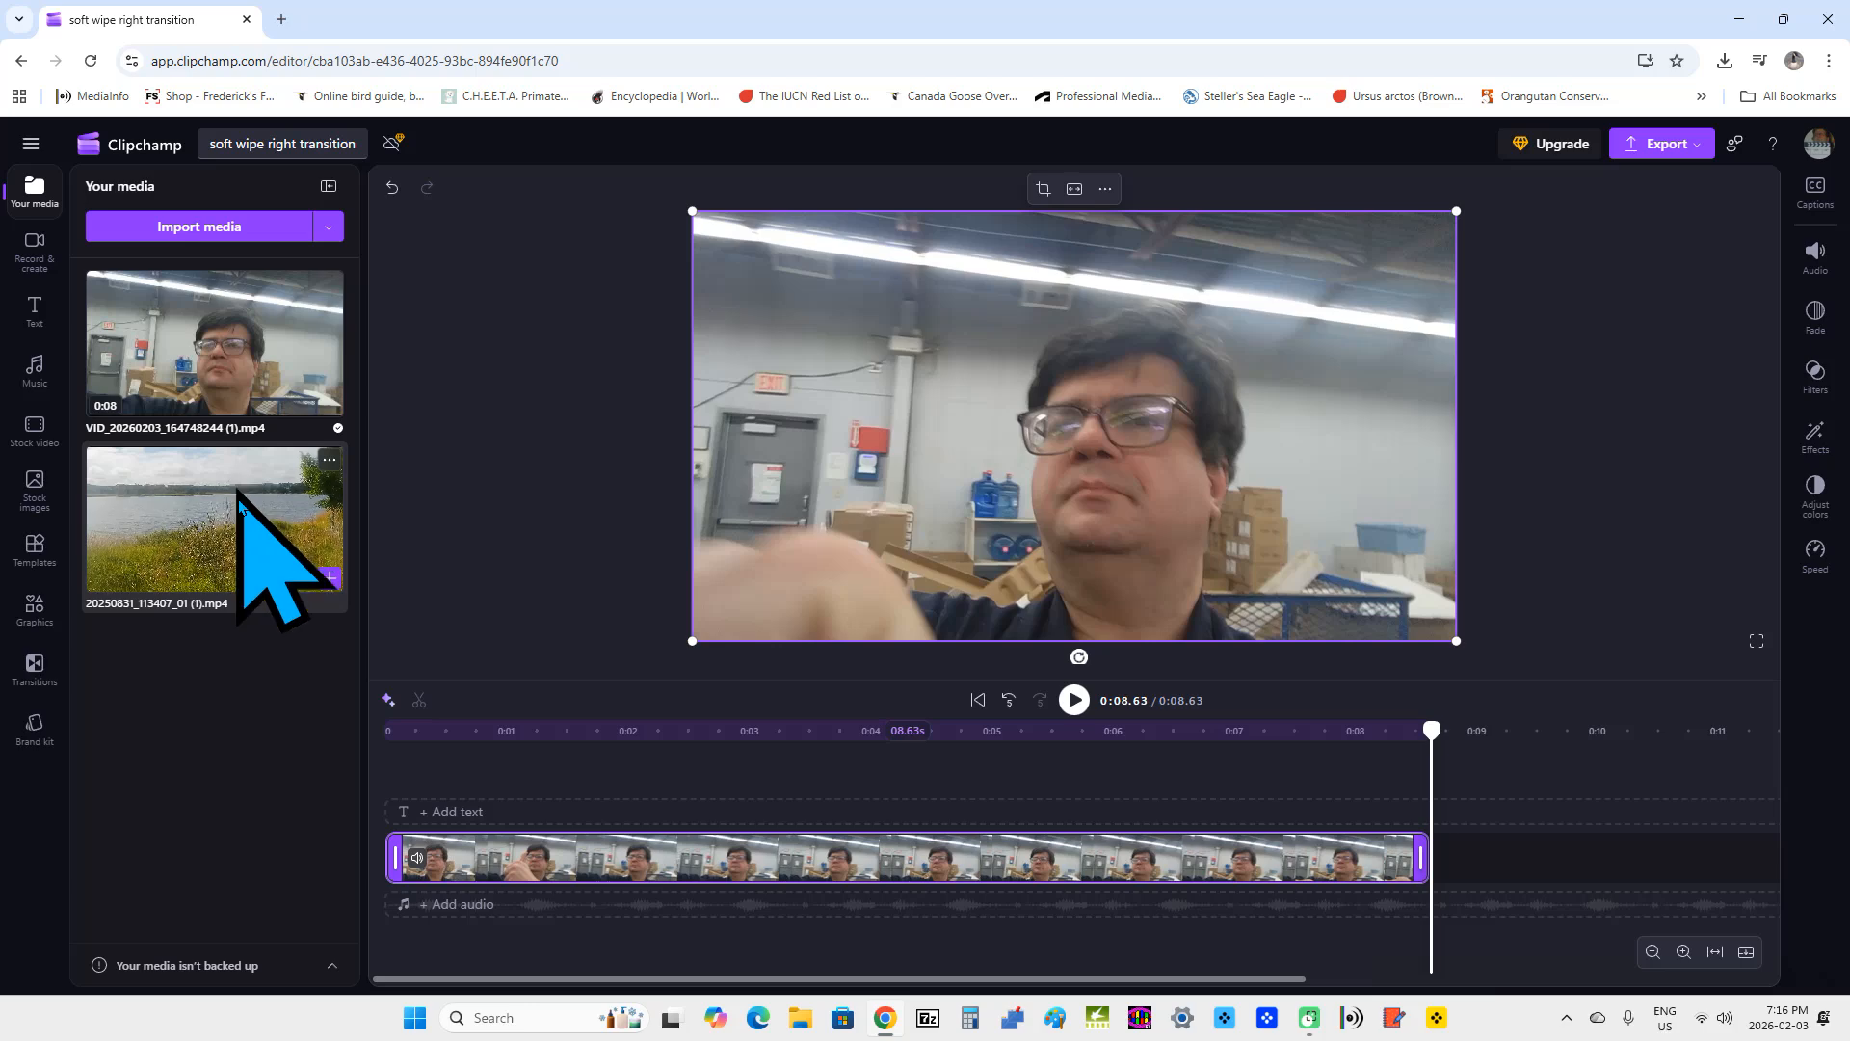
click(327, 580)
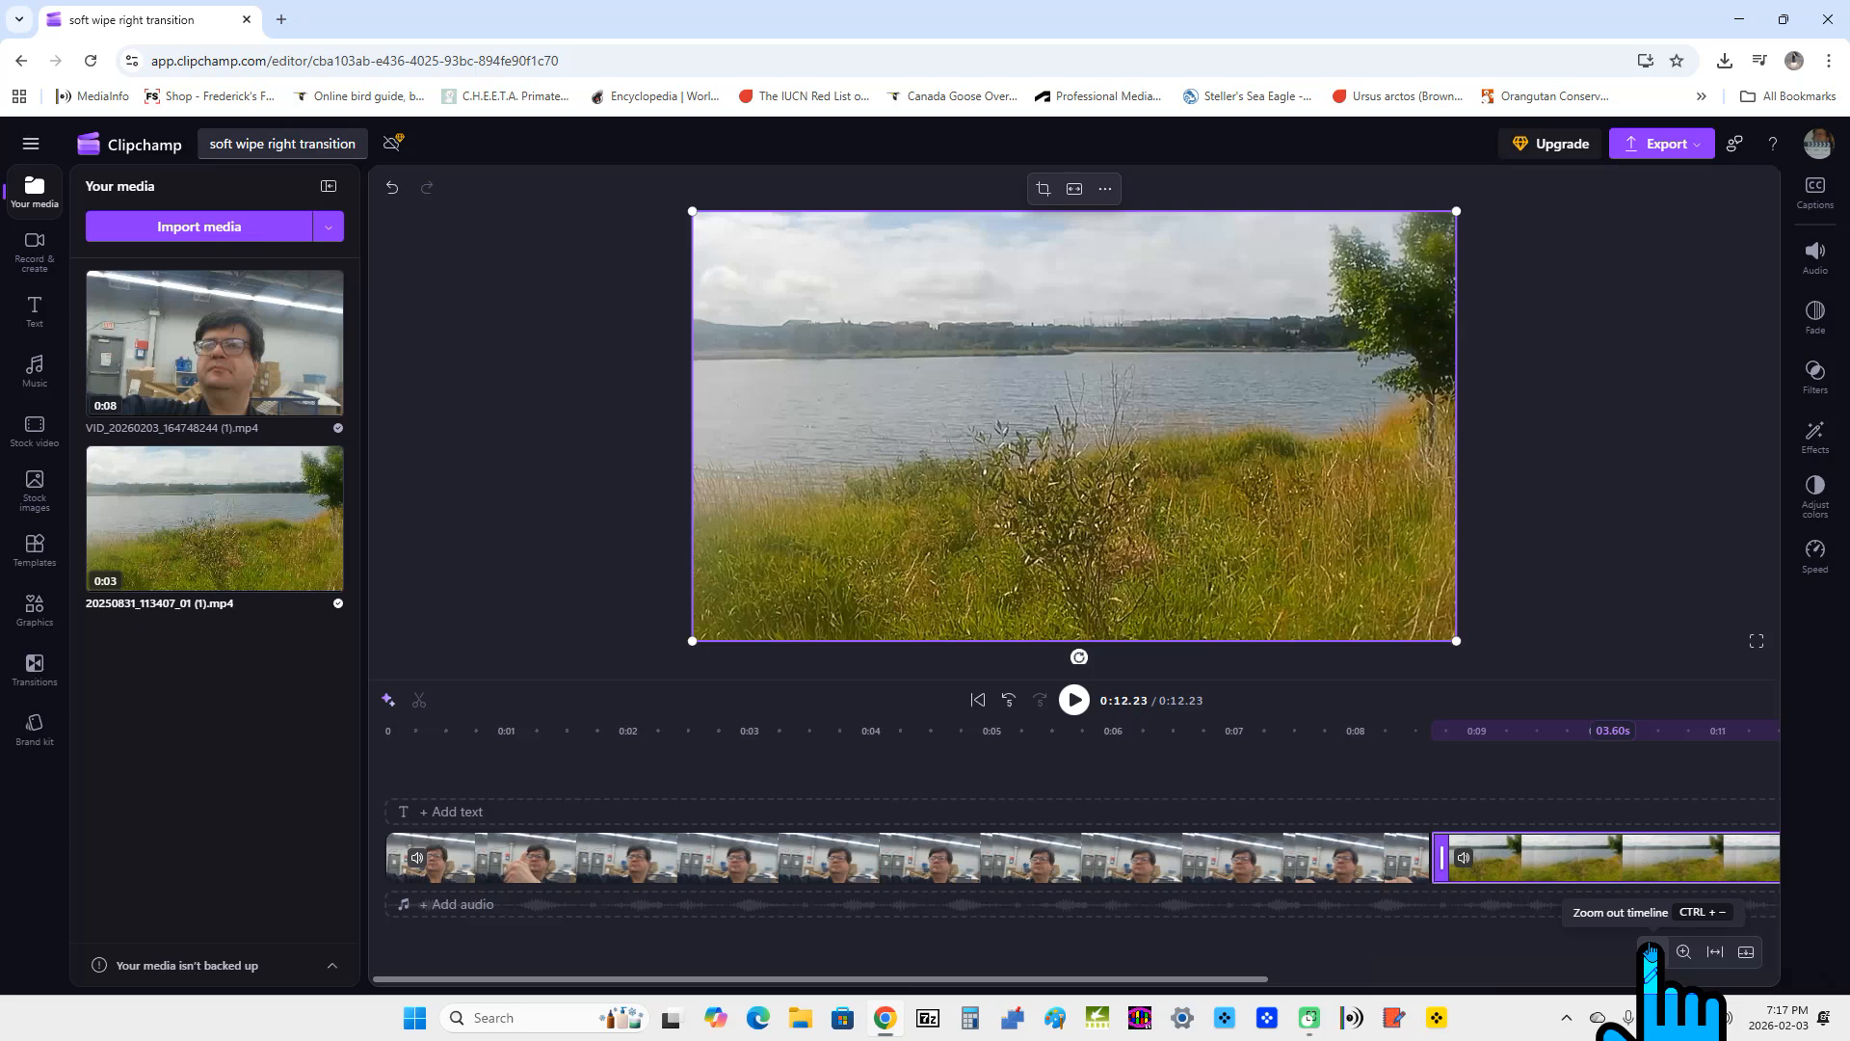
Play the two-clip sequence from the beginning to preview the cut between the clips
click(1651, 951)
click(1650, 951)
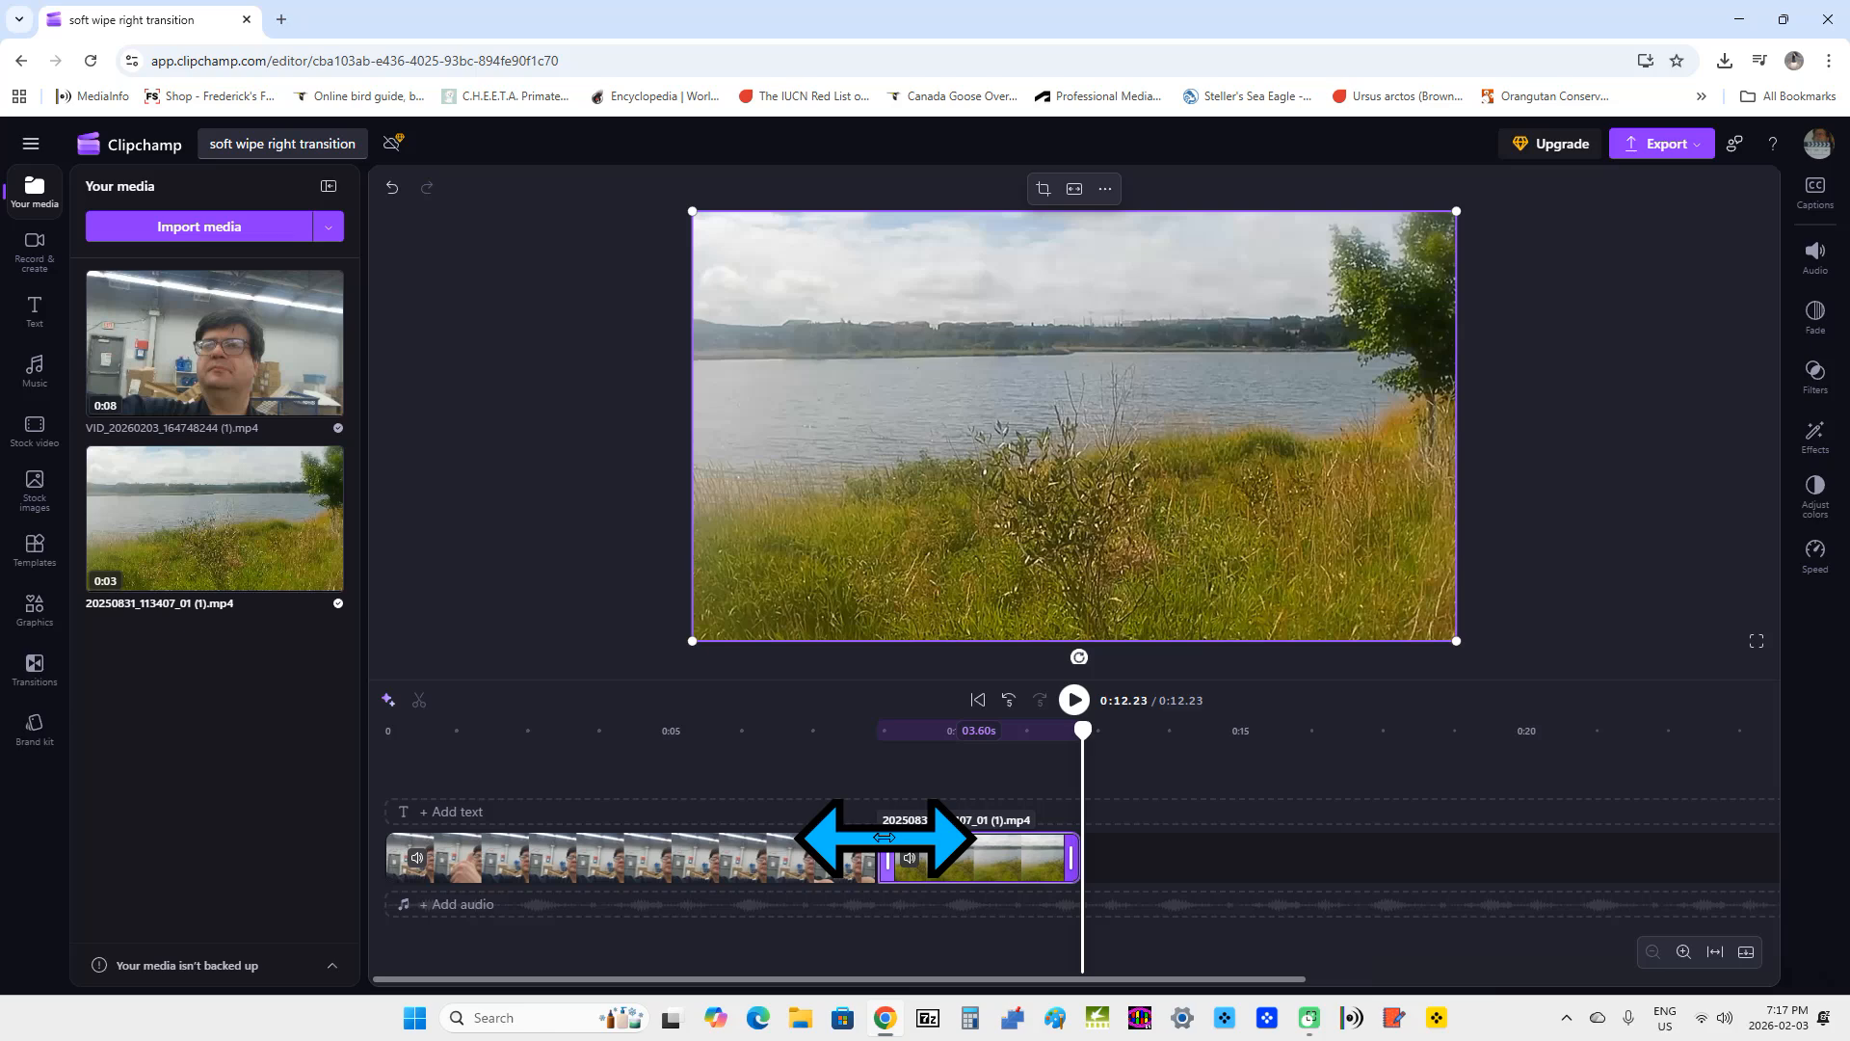
click(977, 700)
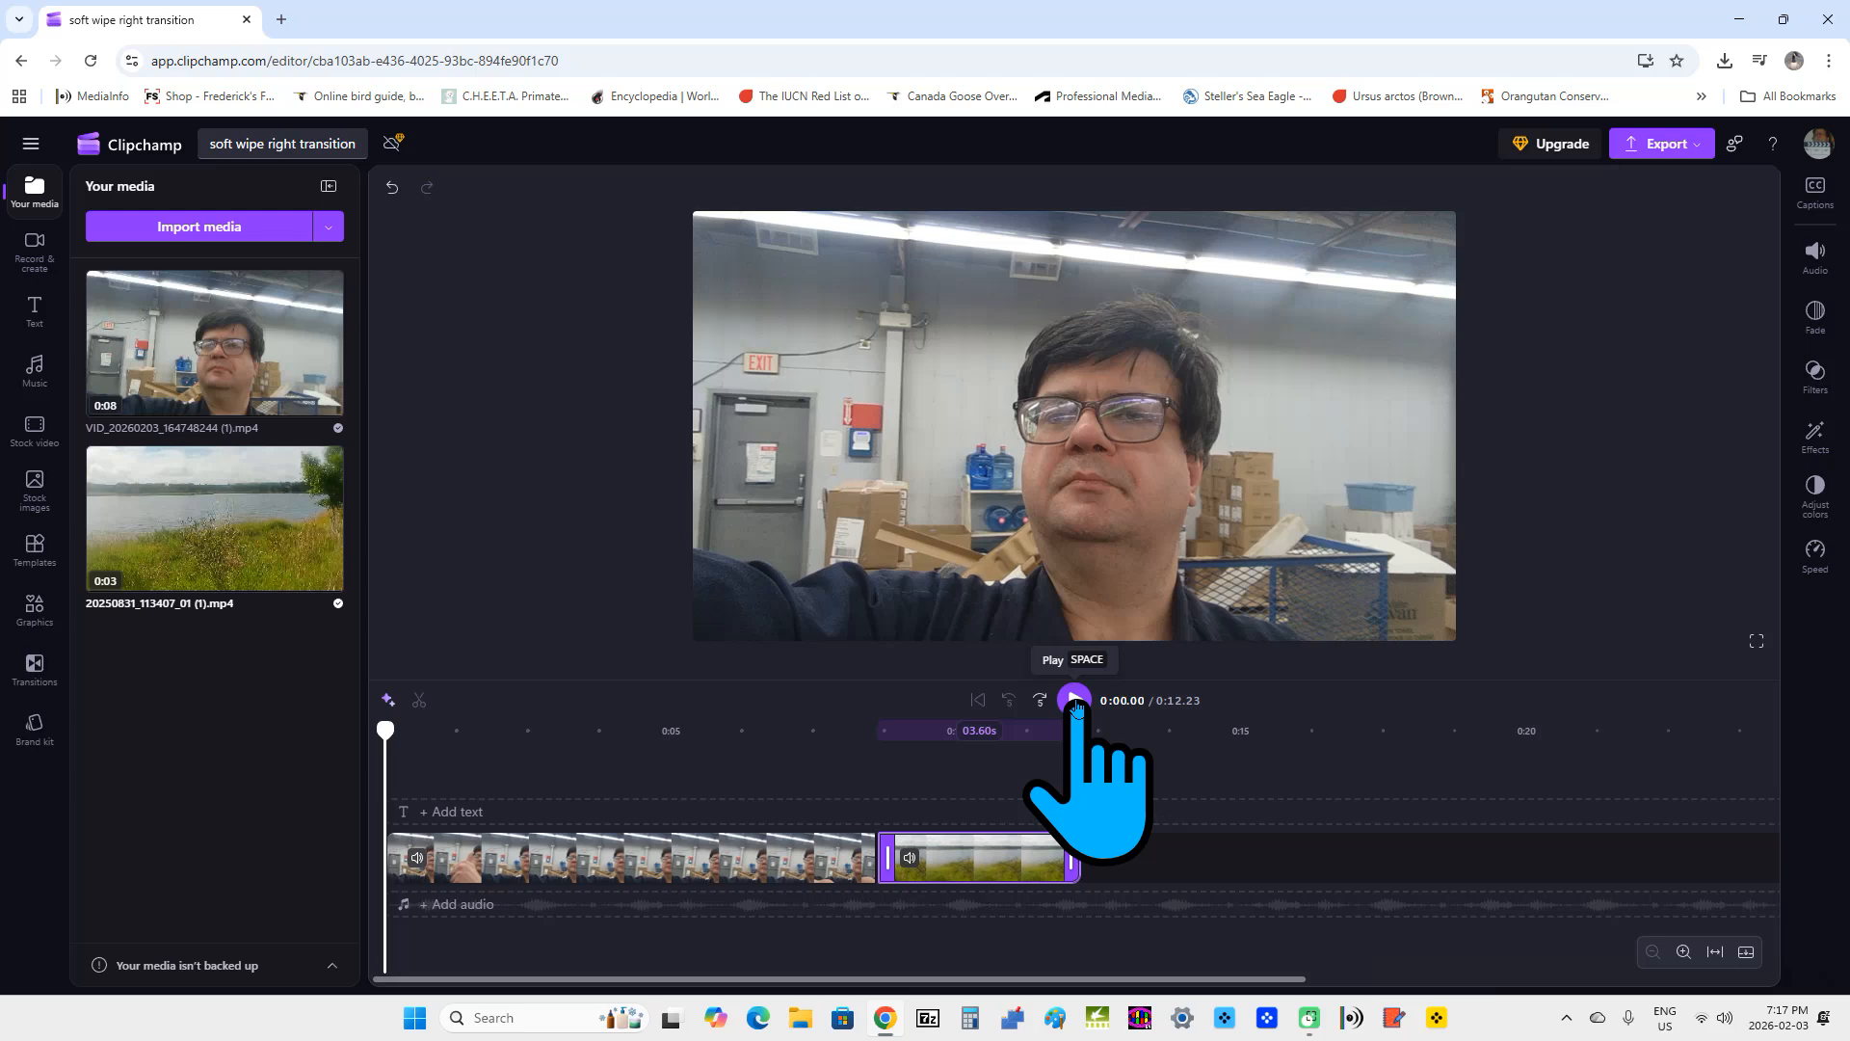
click(1075, 701)
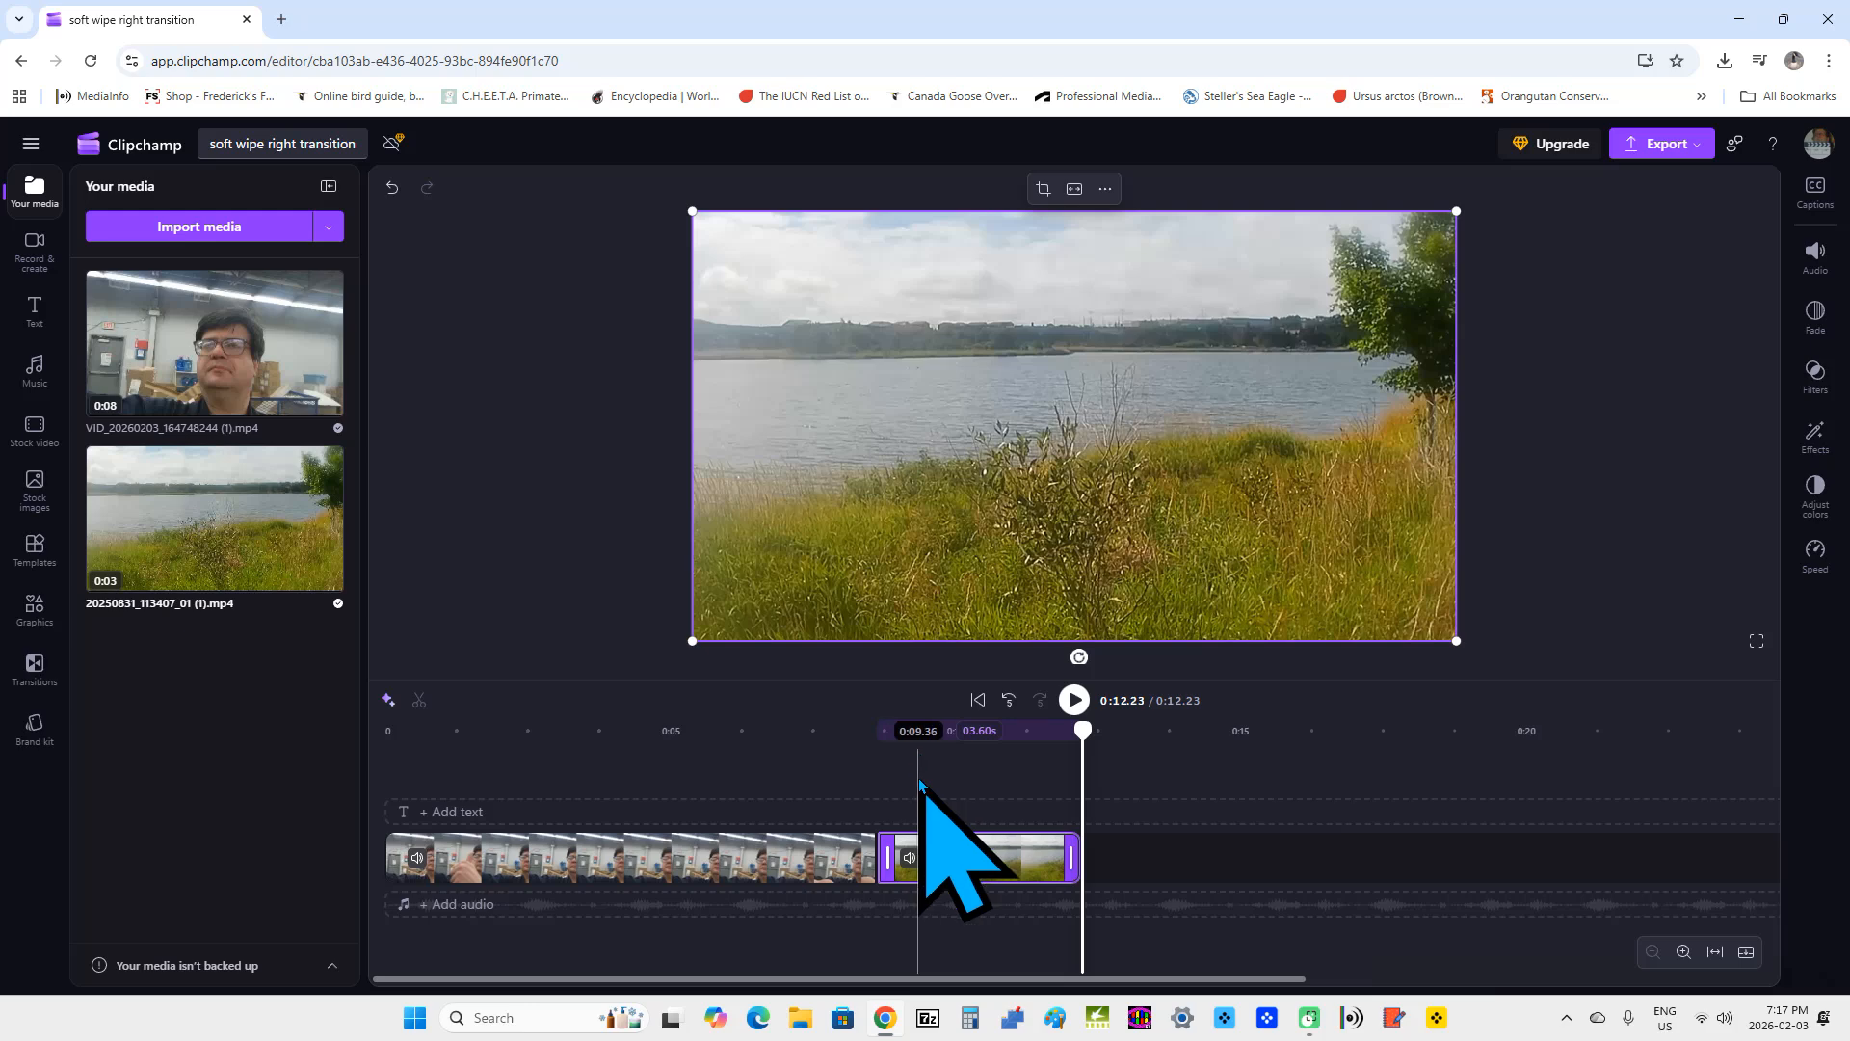
Apply the Soft wipe right transition between the two clips on the timeline
click(35, 665)
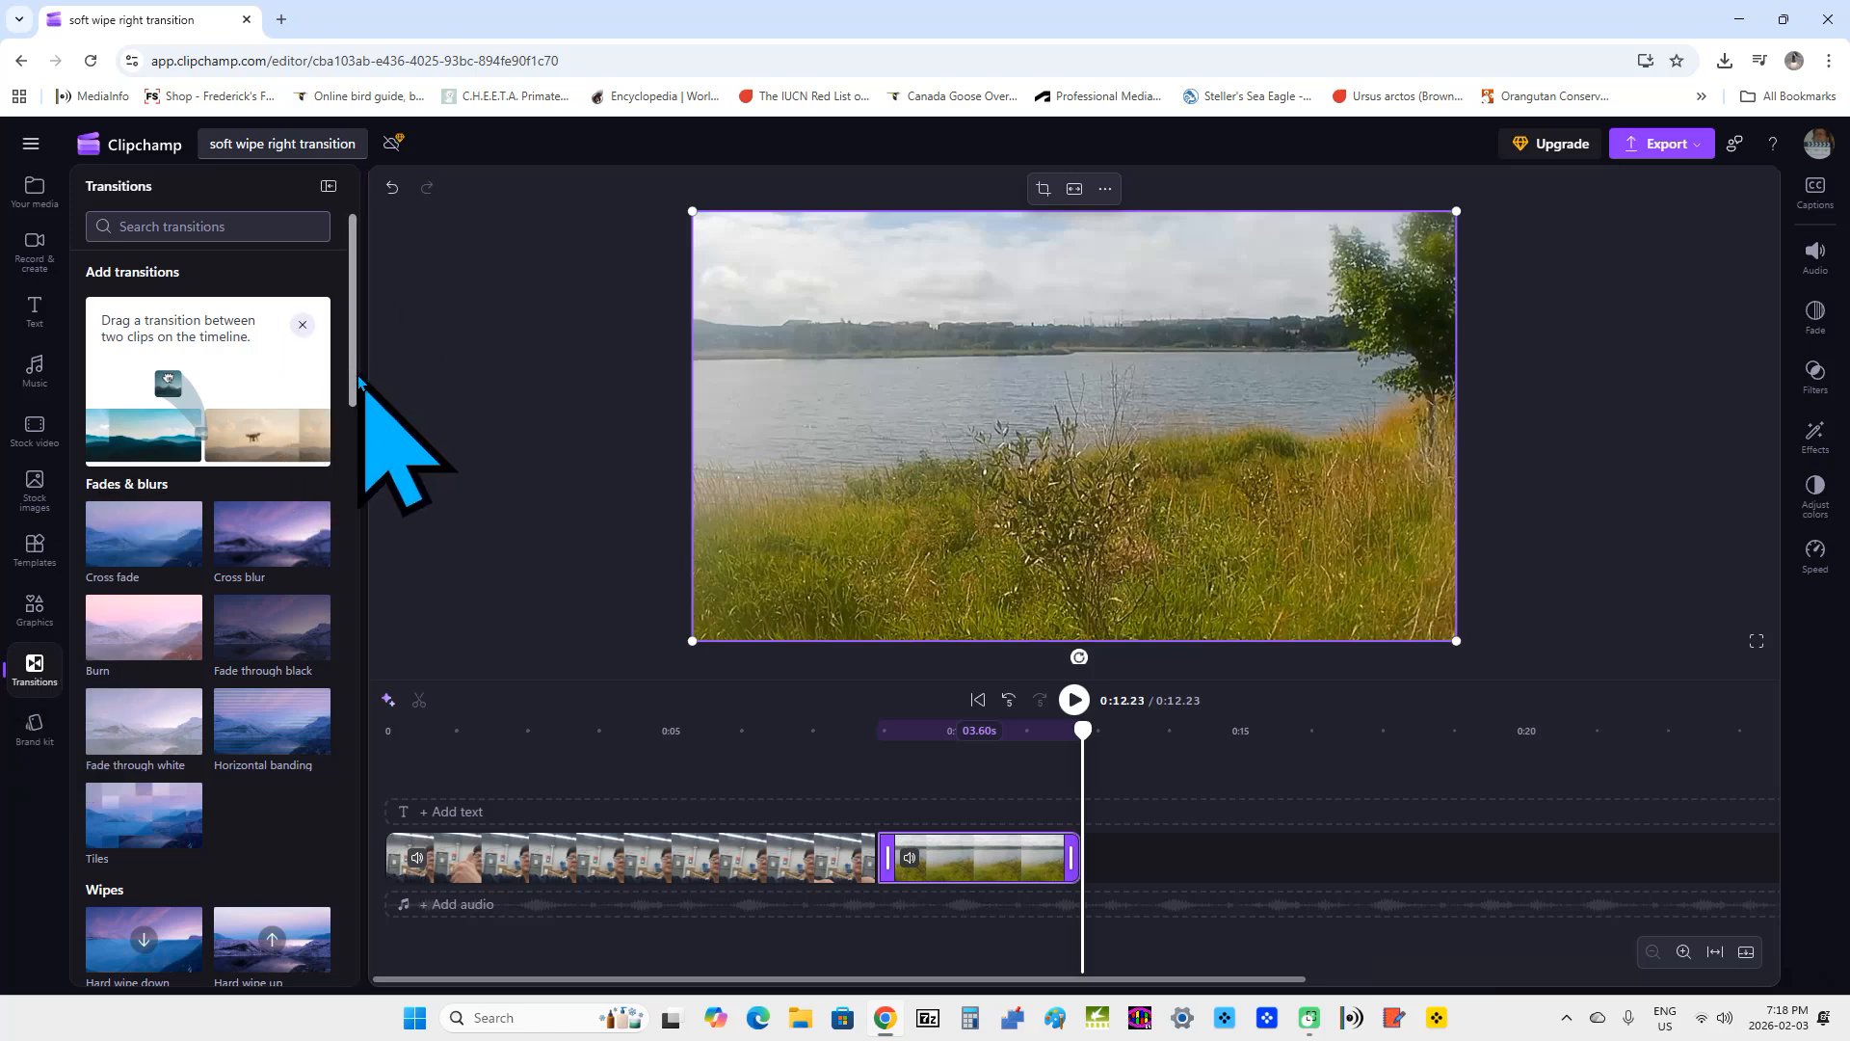
scroll(351, 421, down, 2)
drag(350, 421, 345, 571)
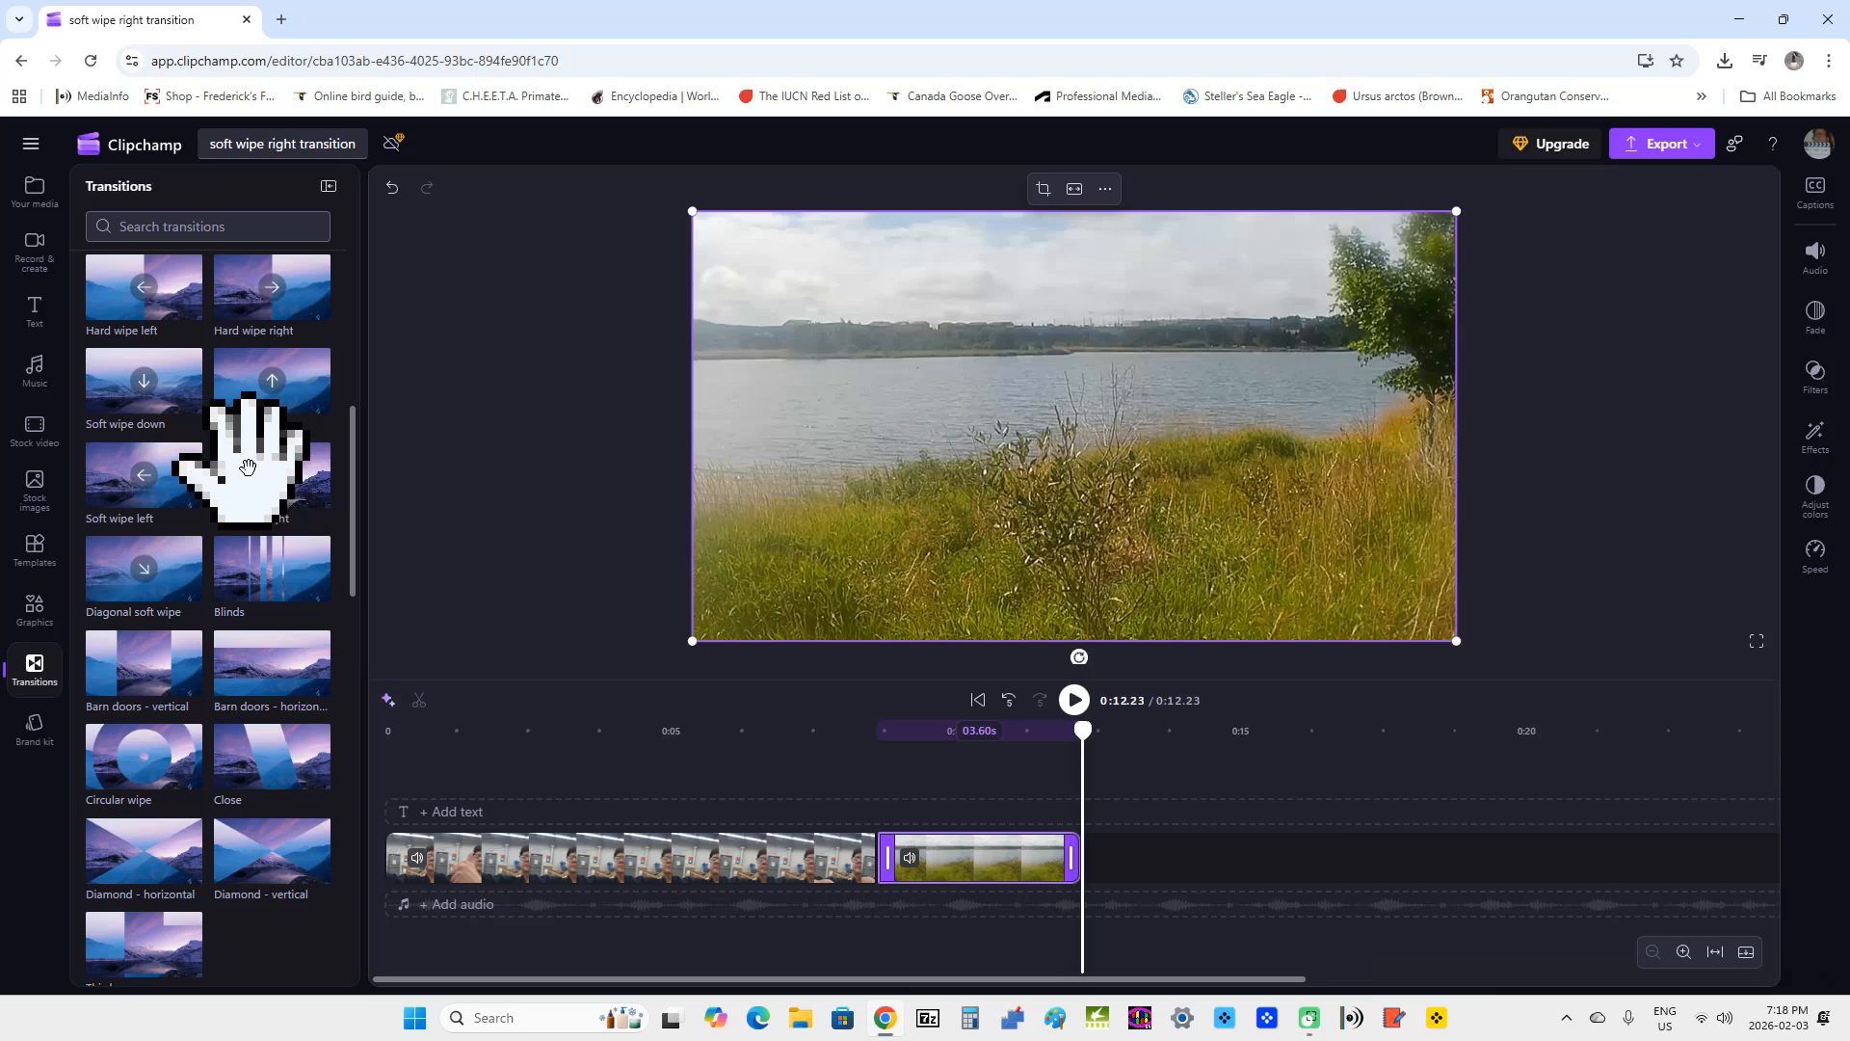
mouse_move(299, 496)
mouse_down()
mouse_move(534, 619)
mouse_move(872, 880)
mouse_up()
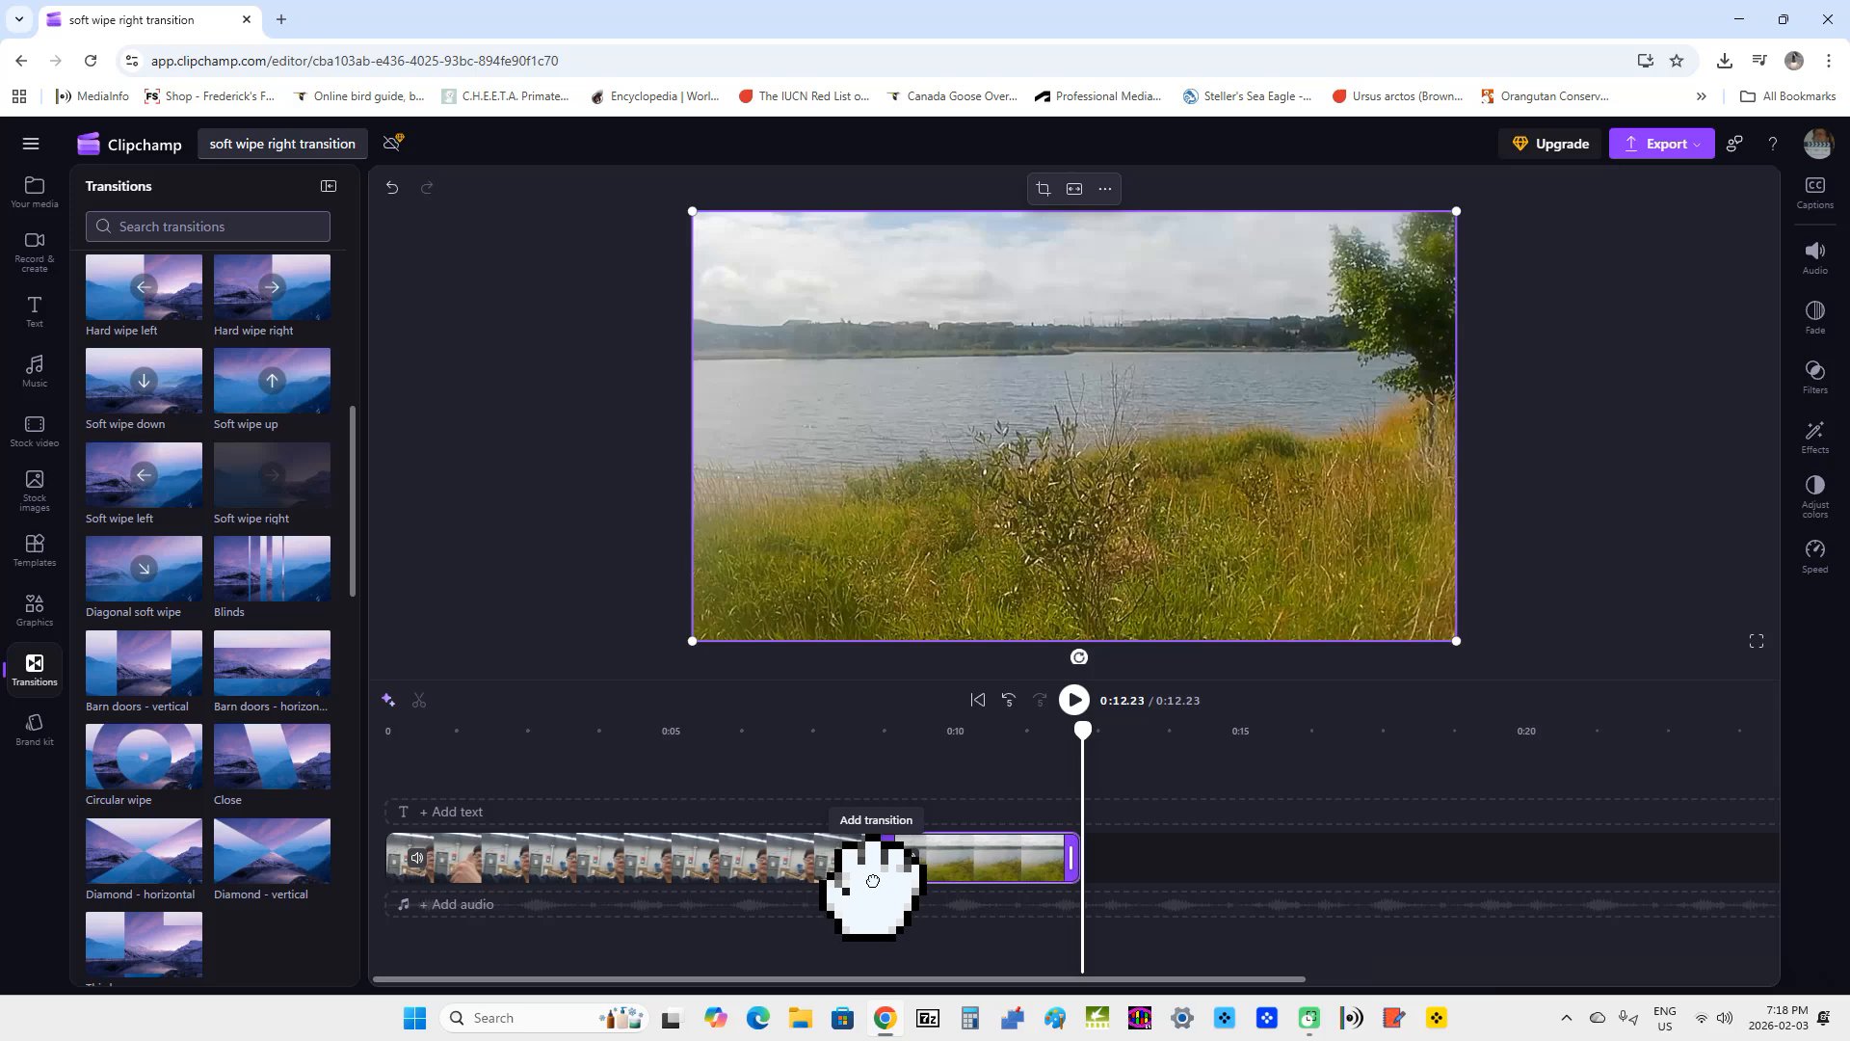
drag(873, 881, 874, 880)
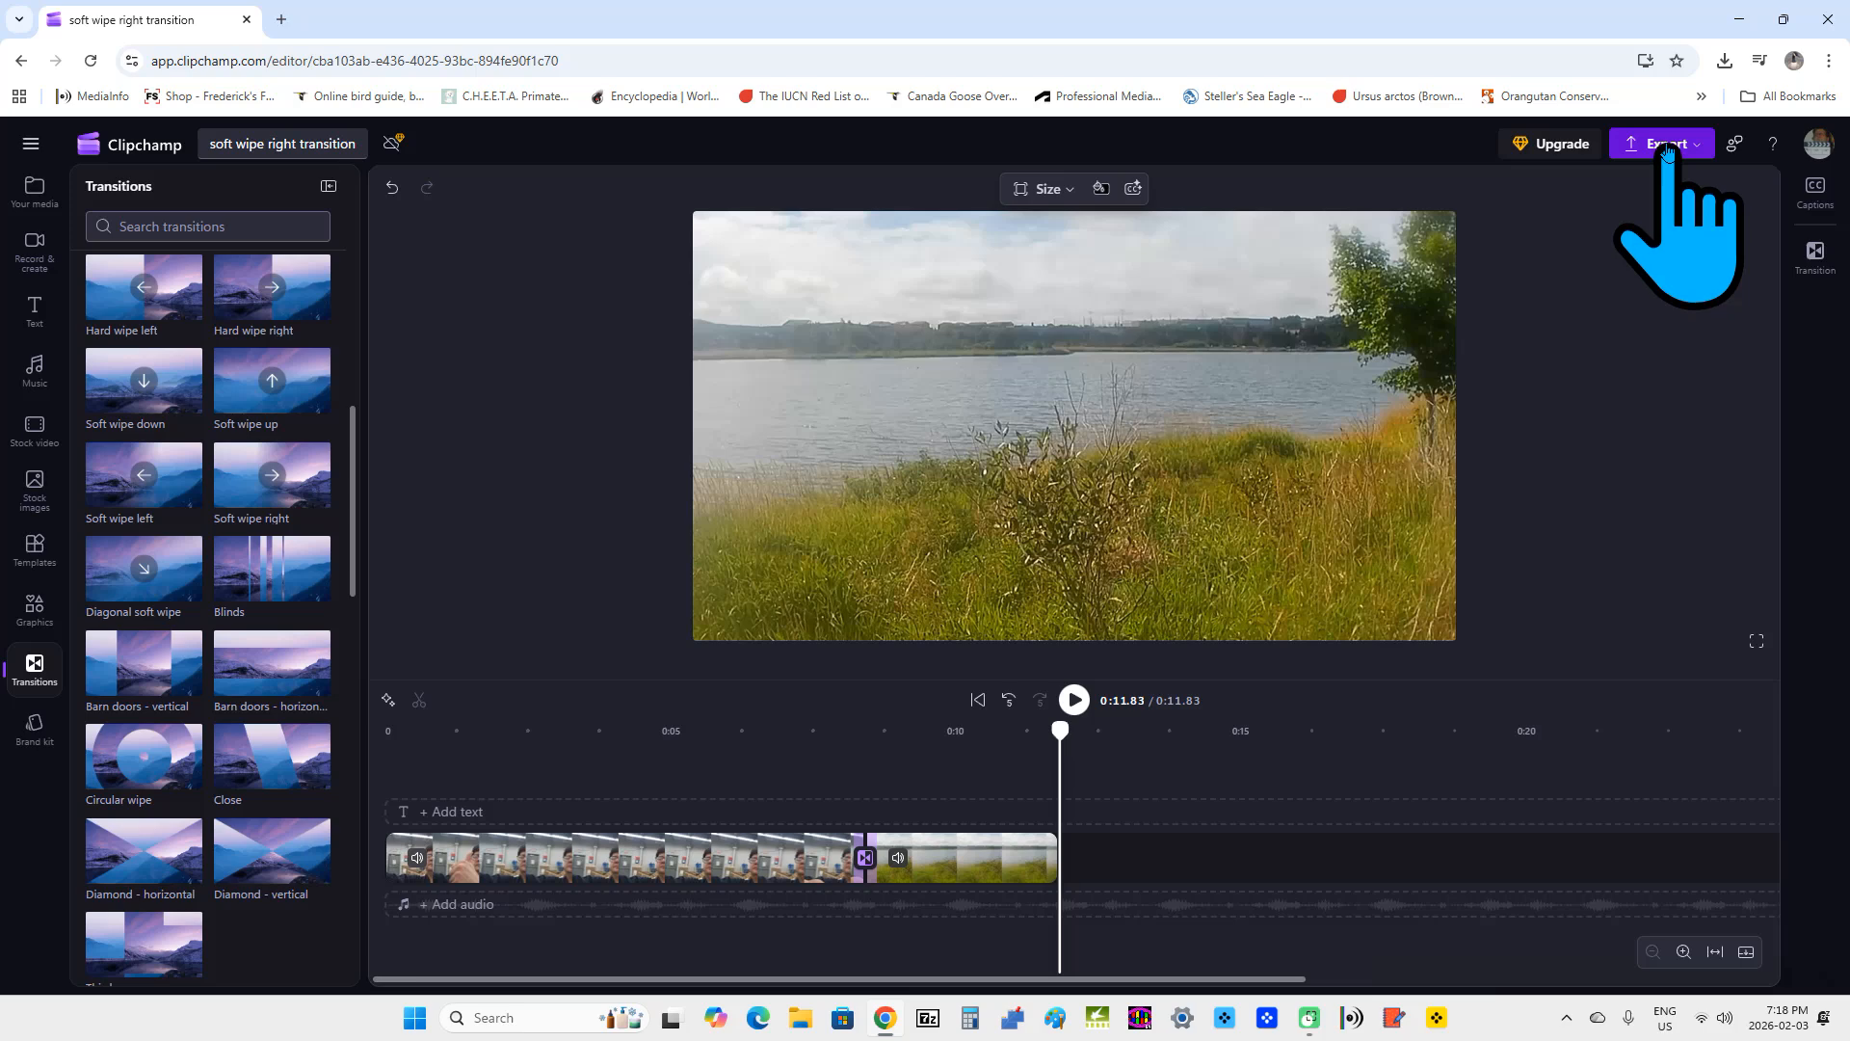
Export the video in 1080p quality
click(1668, 150)
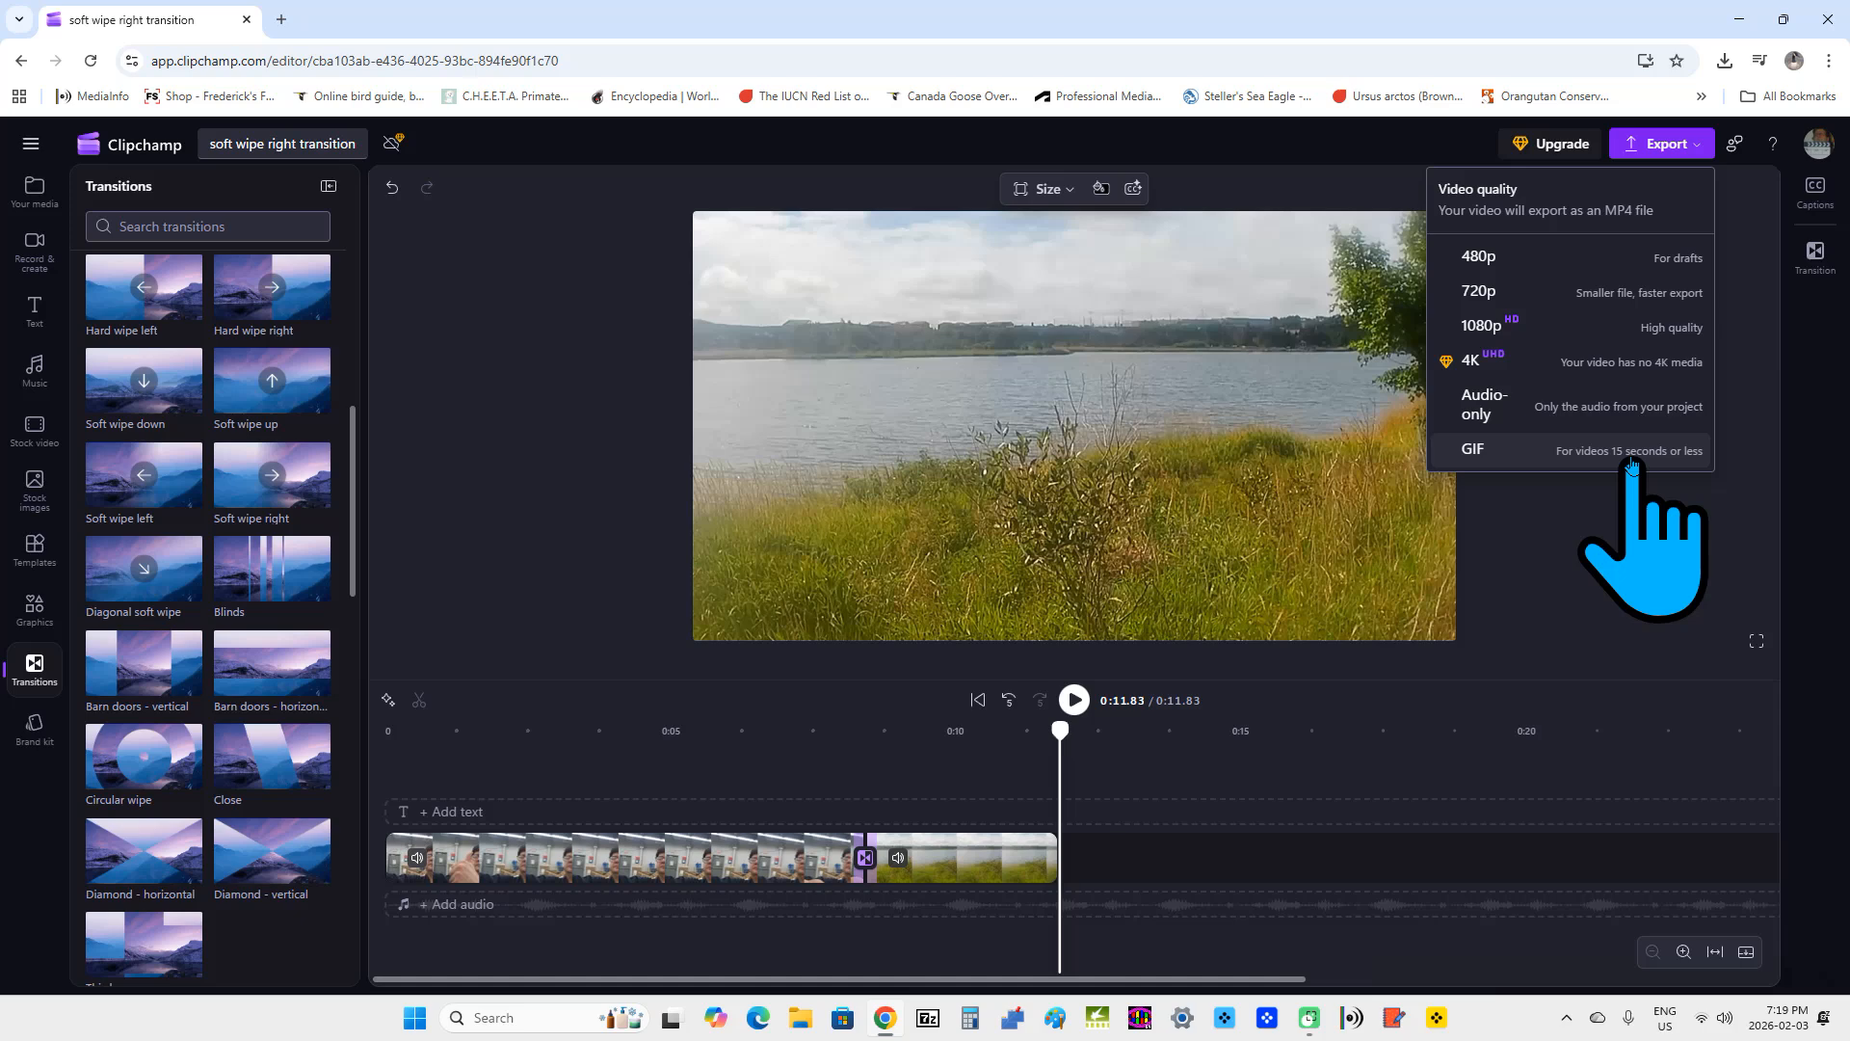
click(1568, 335)
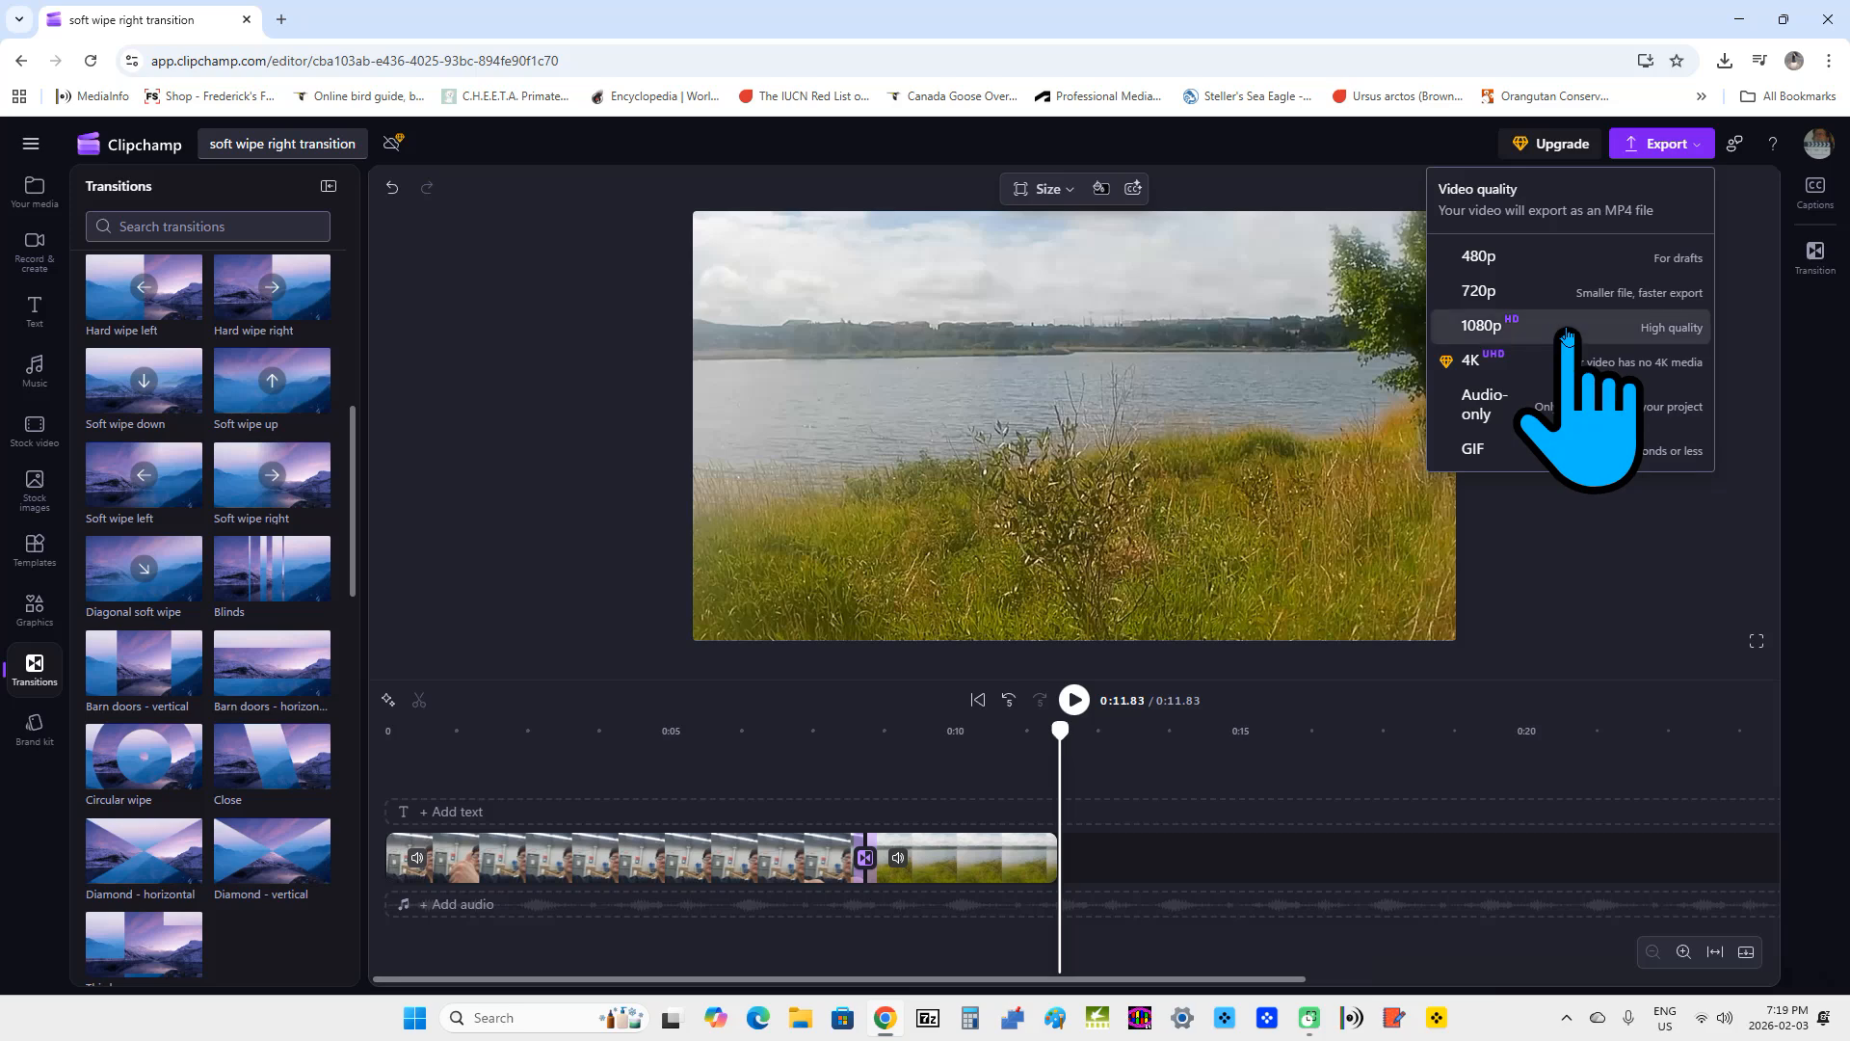
click(1568, 335)
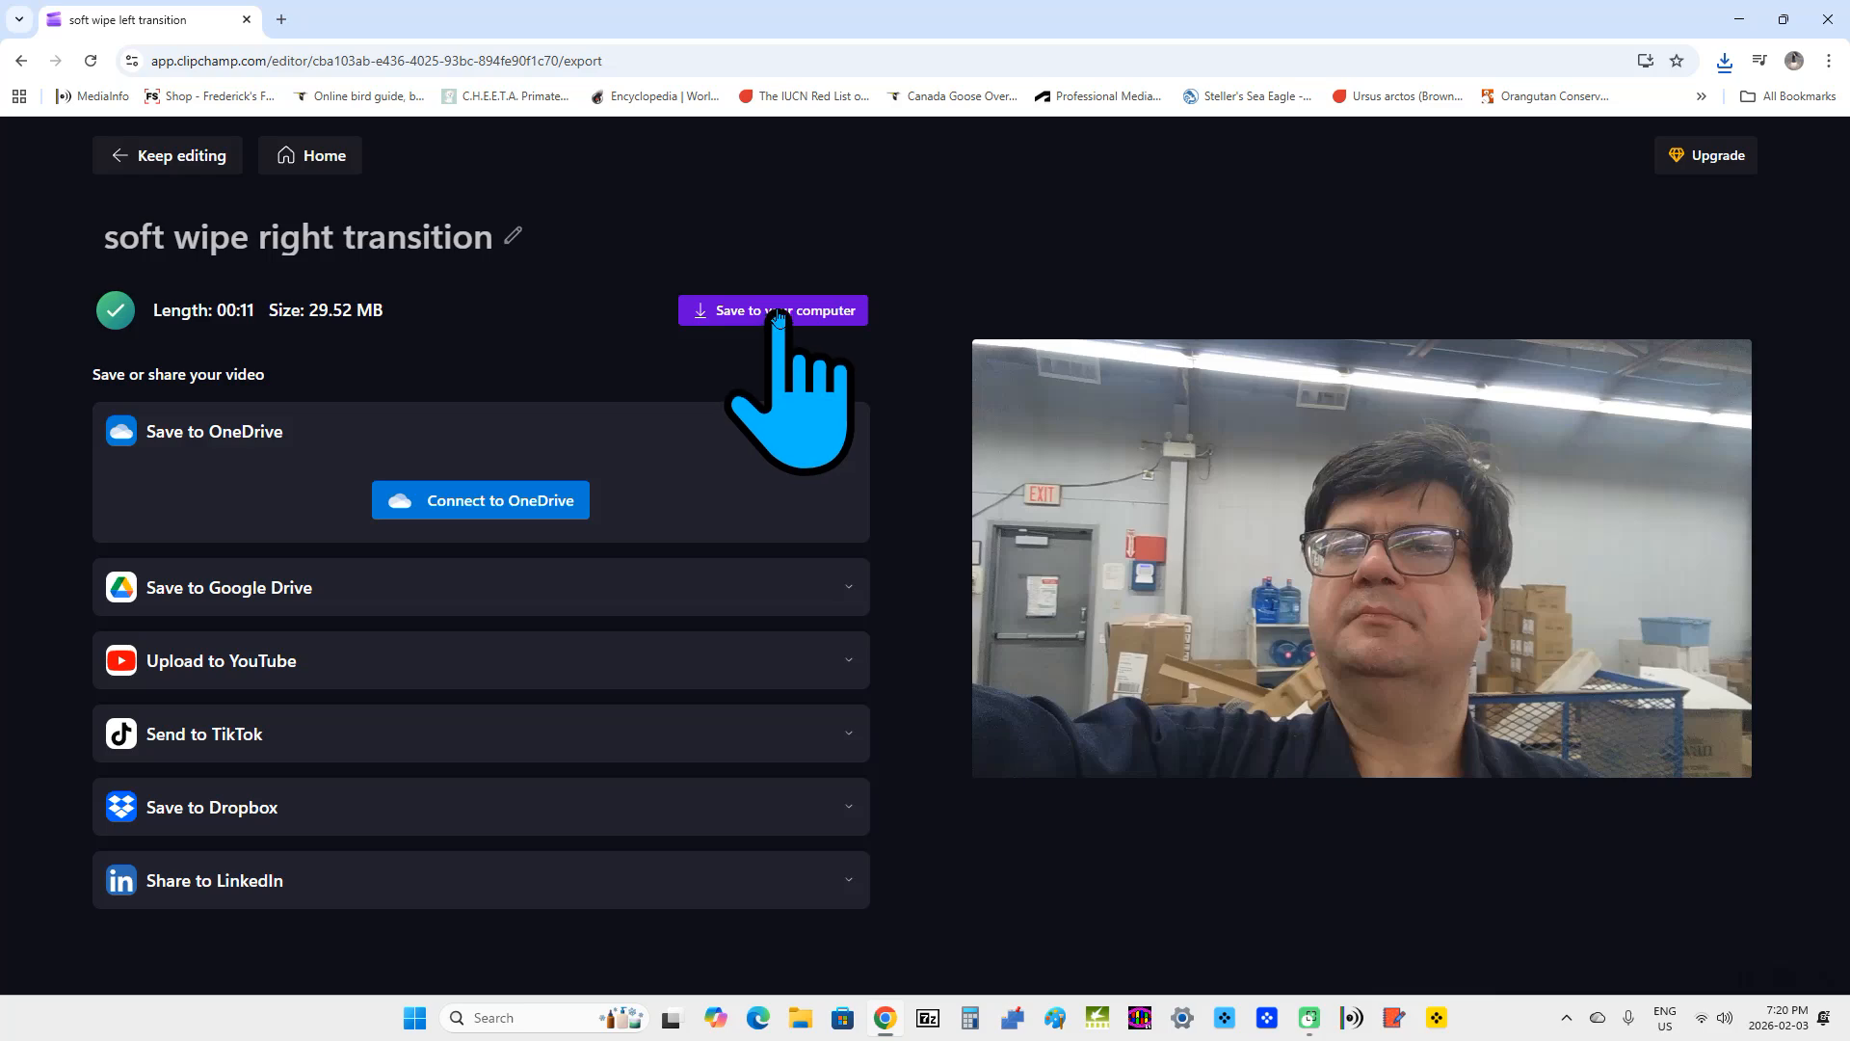
Save the exported MP4 to the computer in sample clips > clipchamp > soft wipe right transition, keeping the suggested file name
click(778, 318)
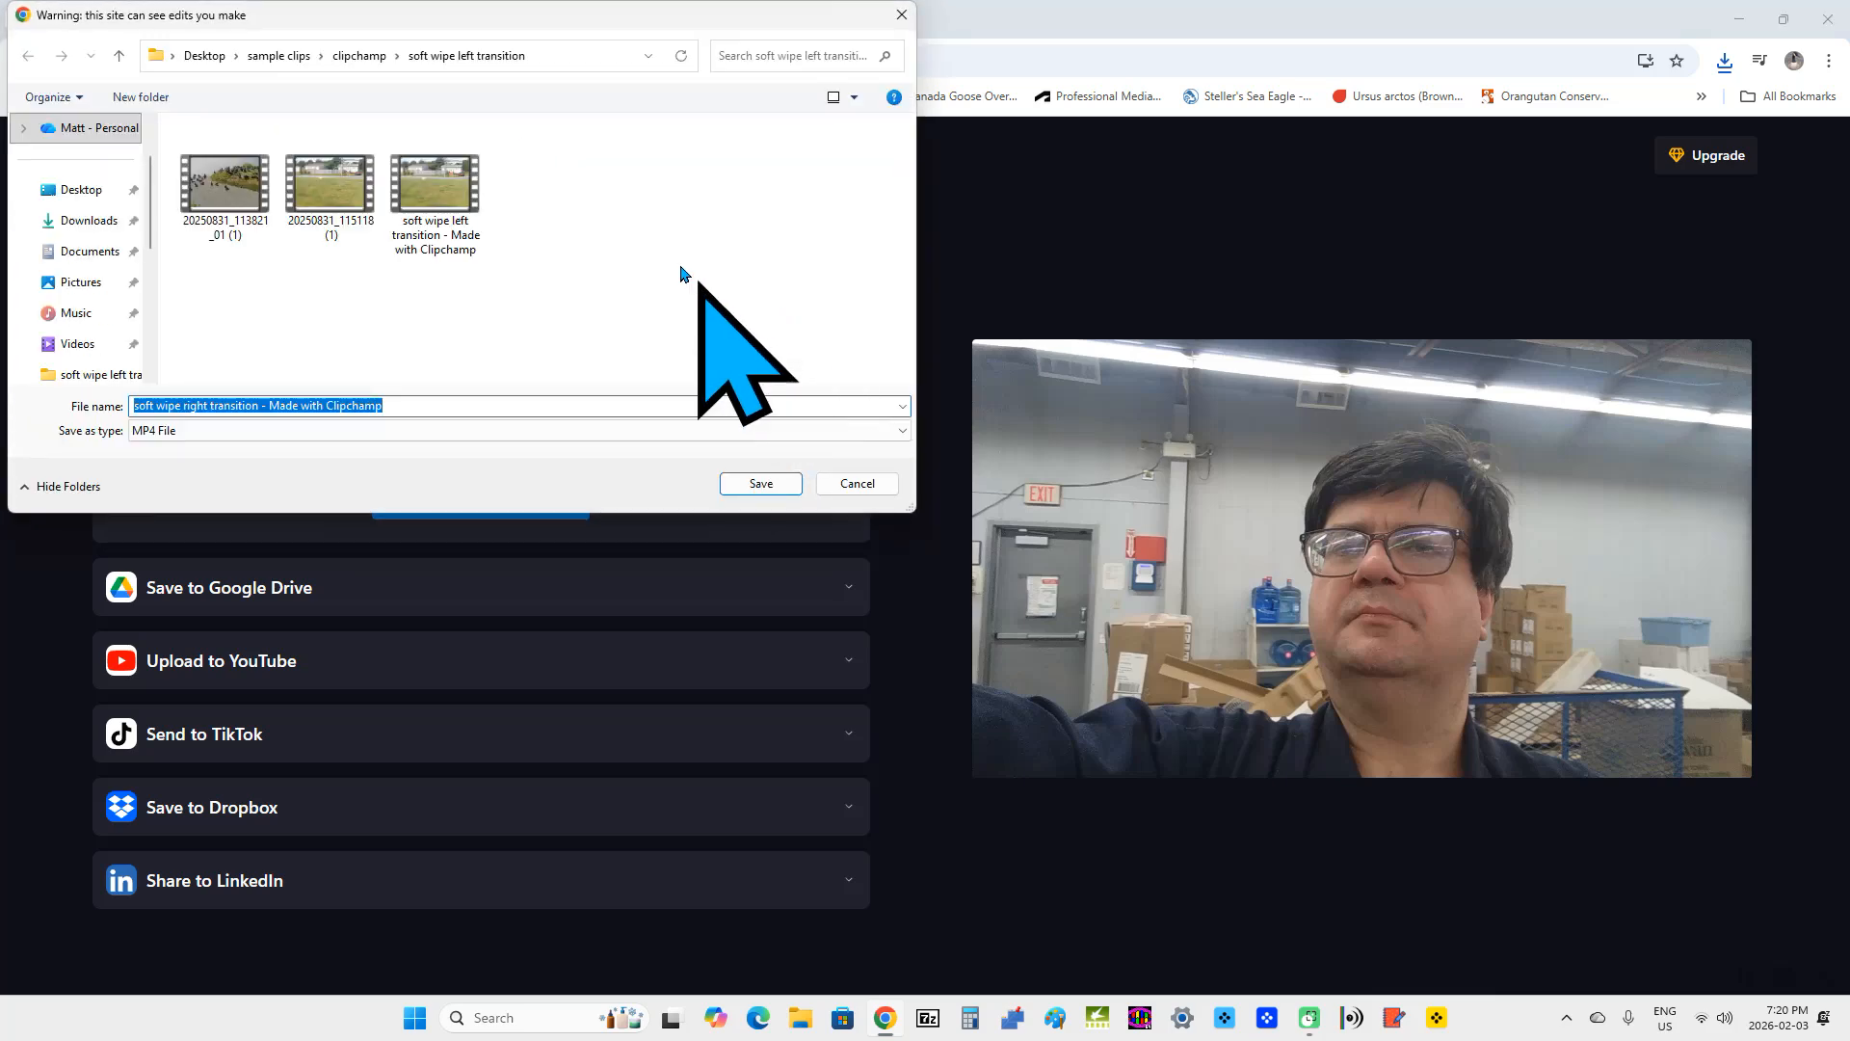
click(263, 59)
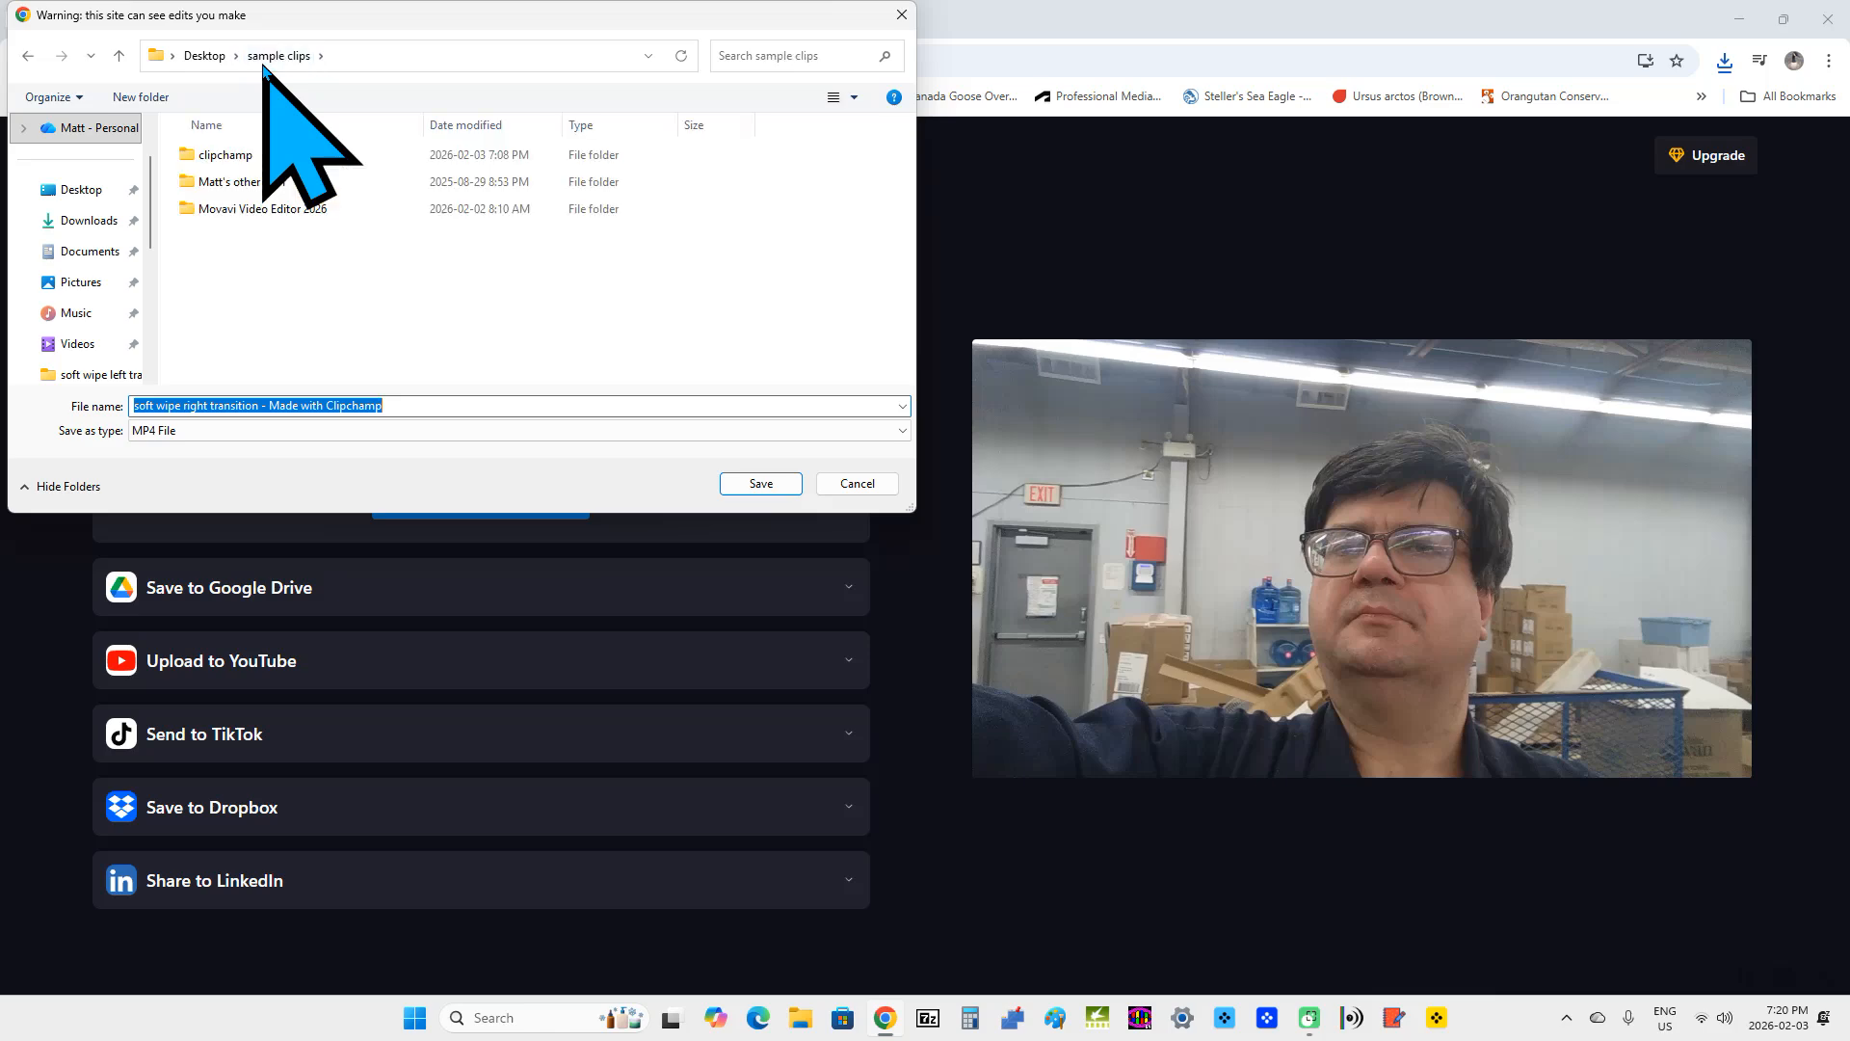
click(221, 162)
double_click(221, 162)
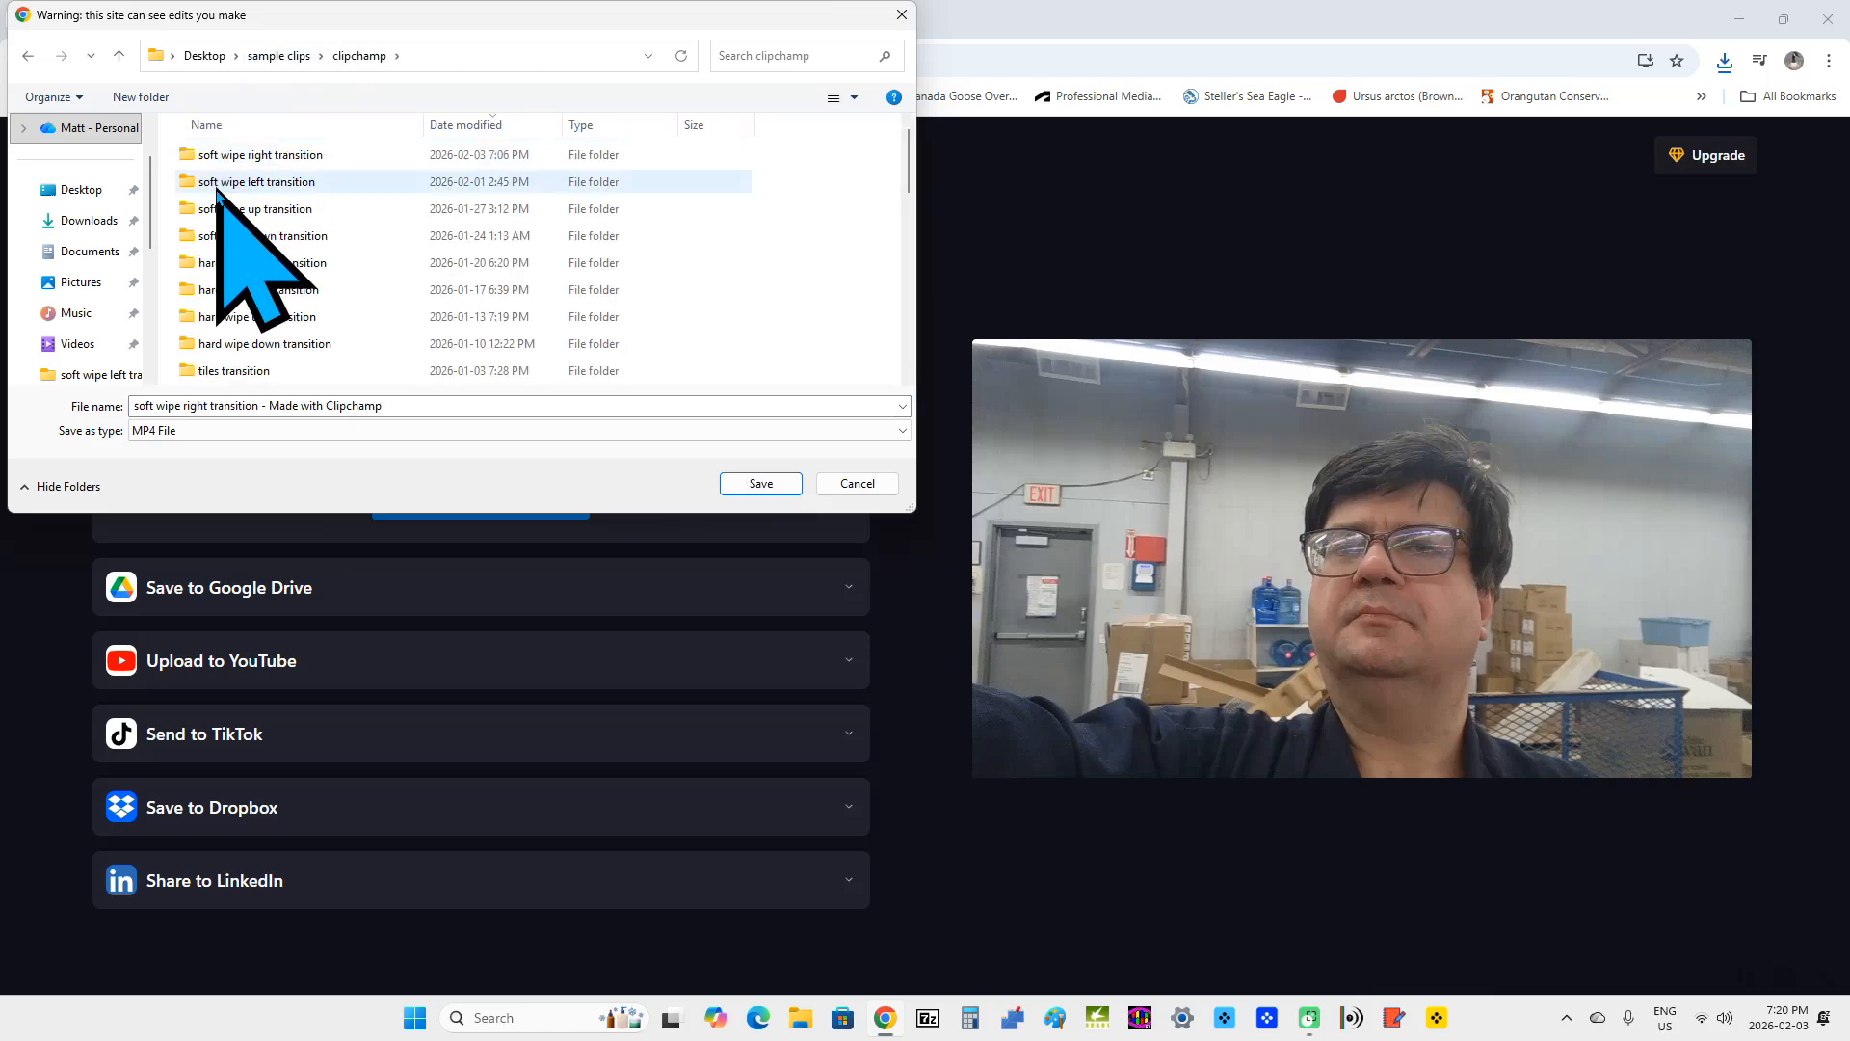
double_click(280, 157)
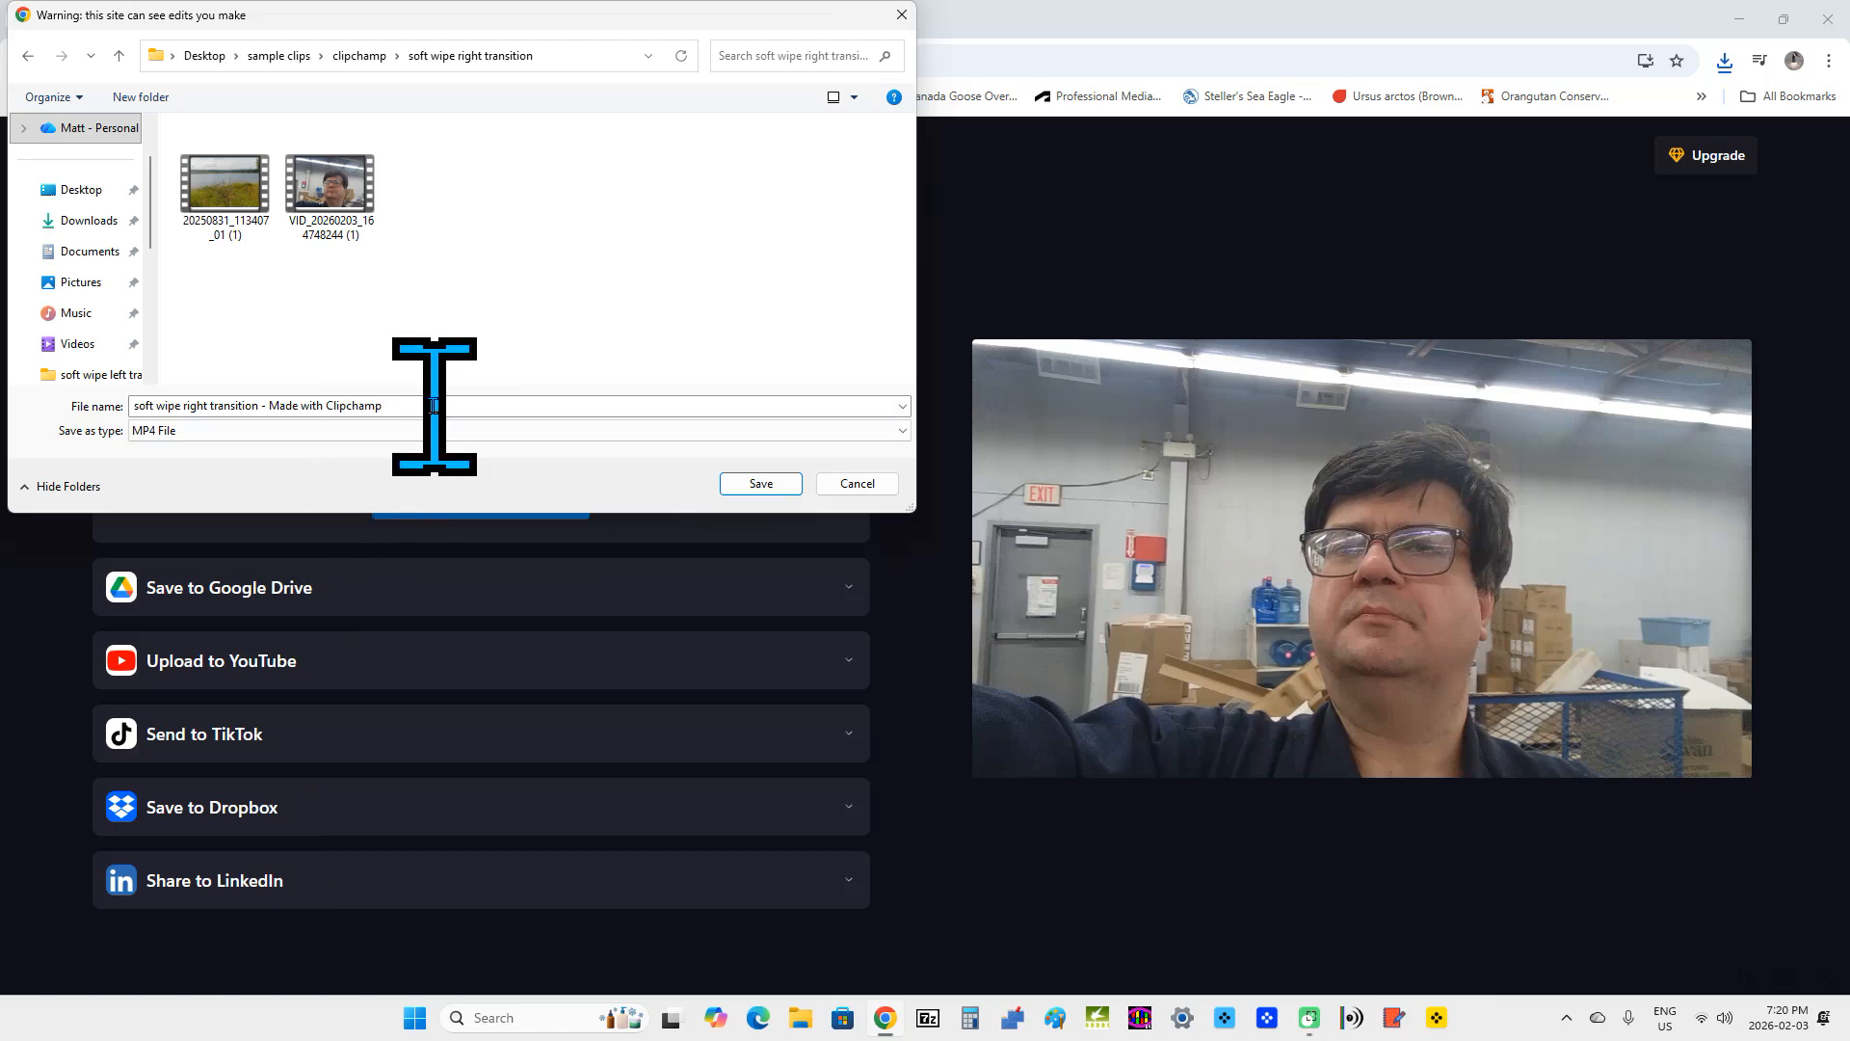
click(762, 487)
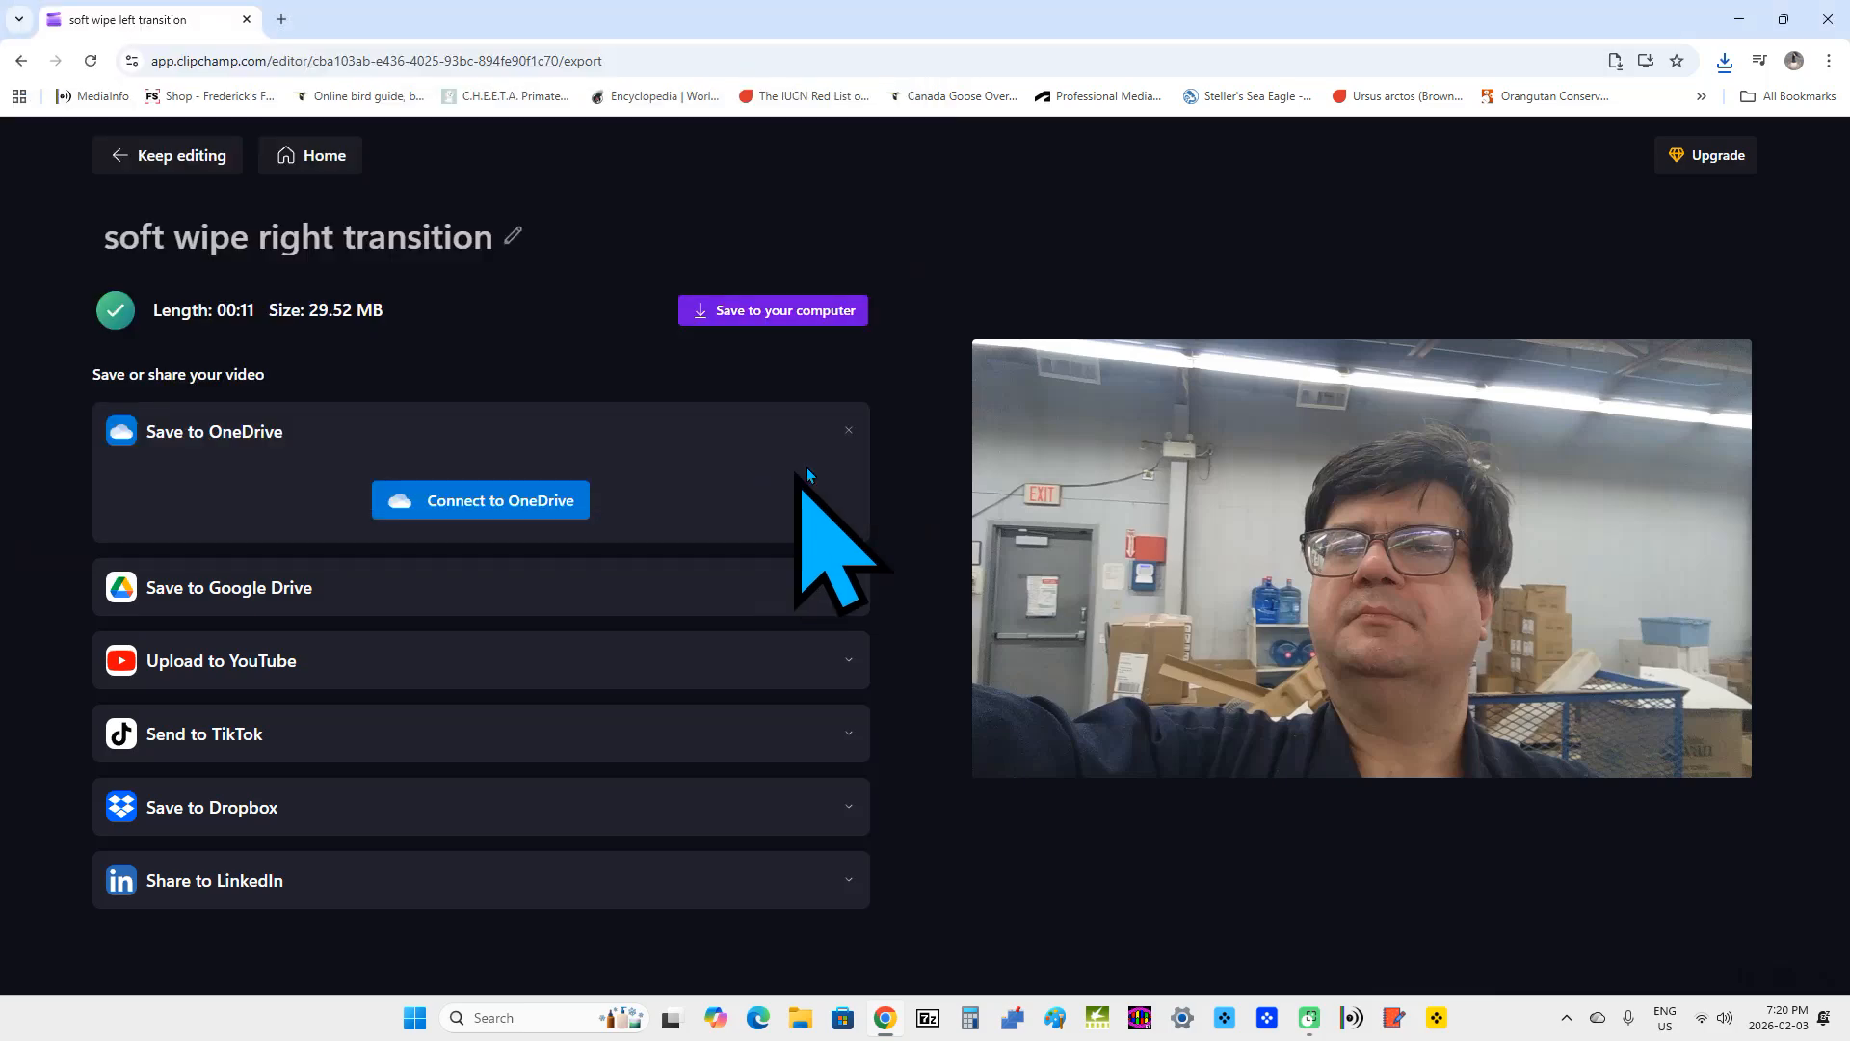
Minimize the browser and open the desktop folder sample clips > clipchamp > soft wipe right transition in File Explorer
click(1740, 18)
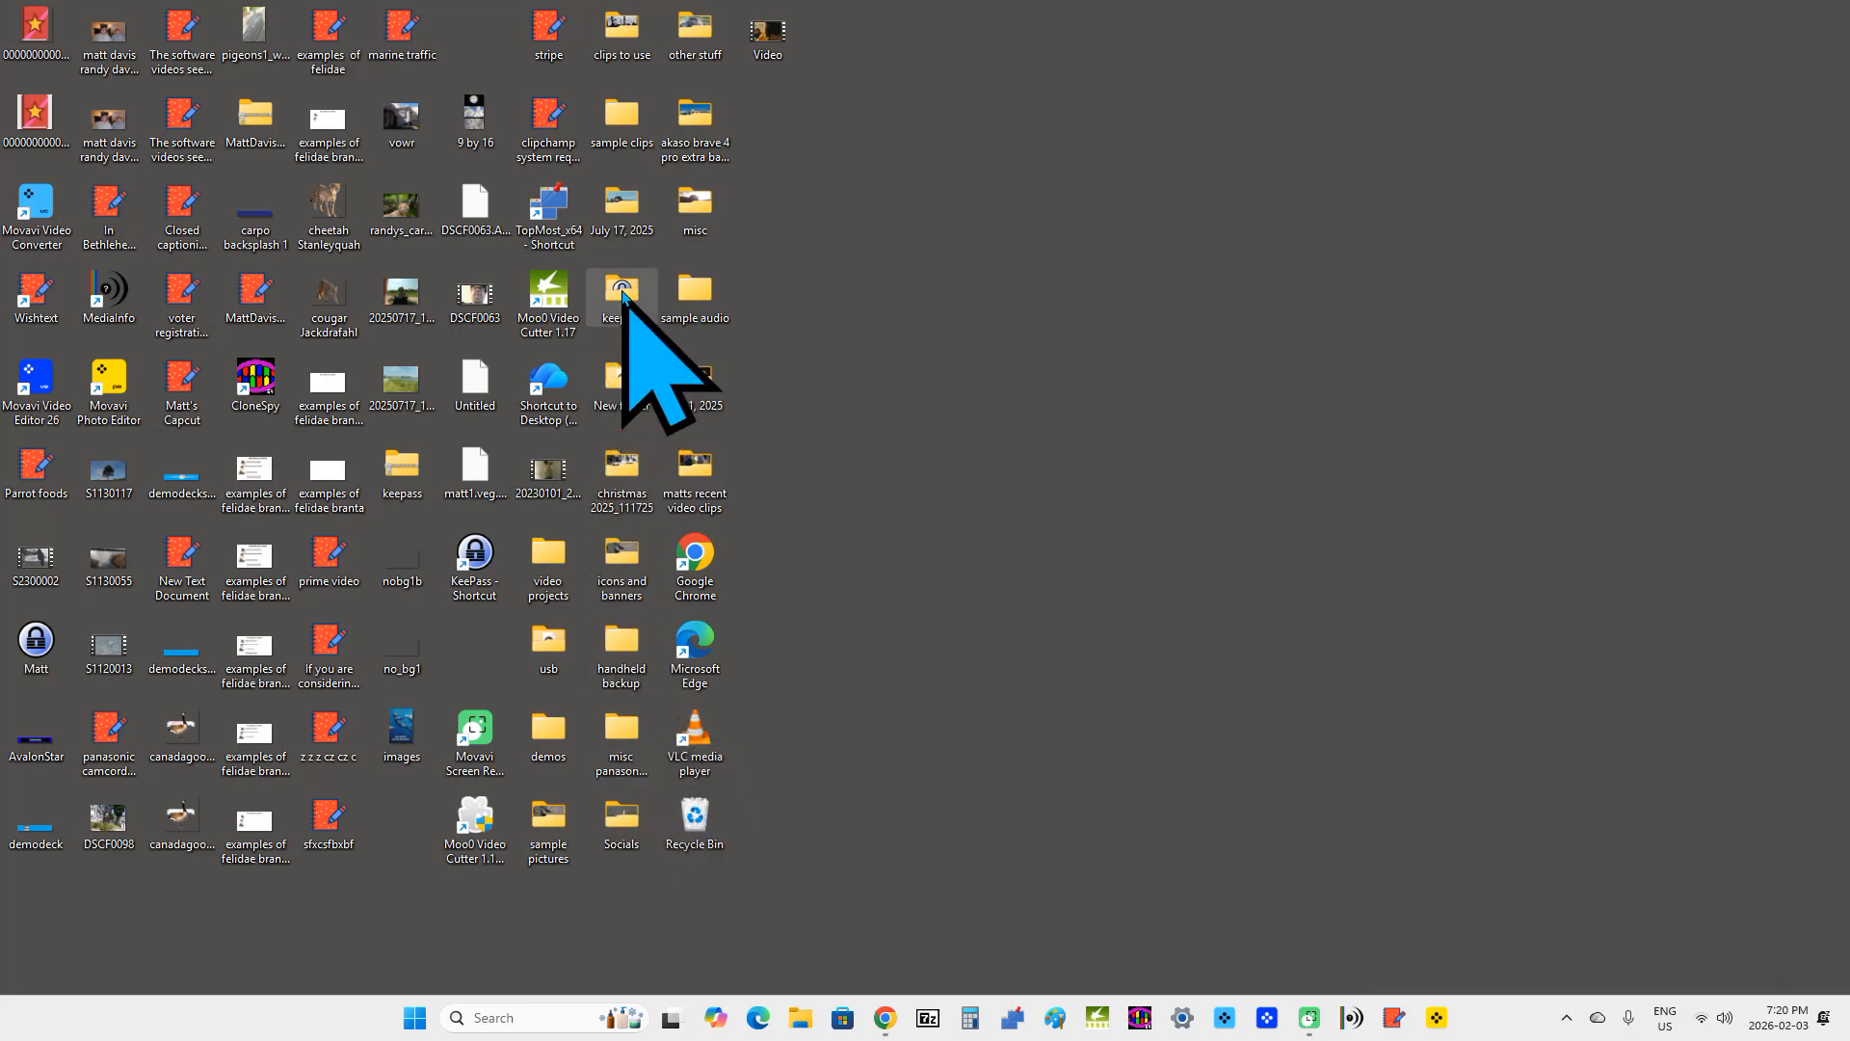
double_click(627, 135)
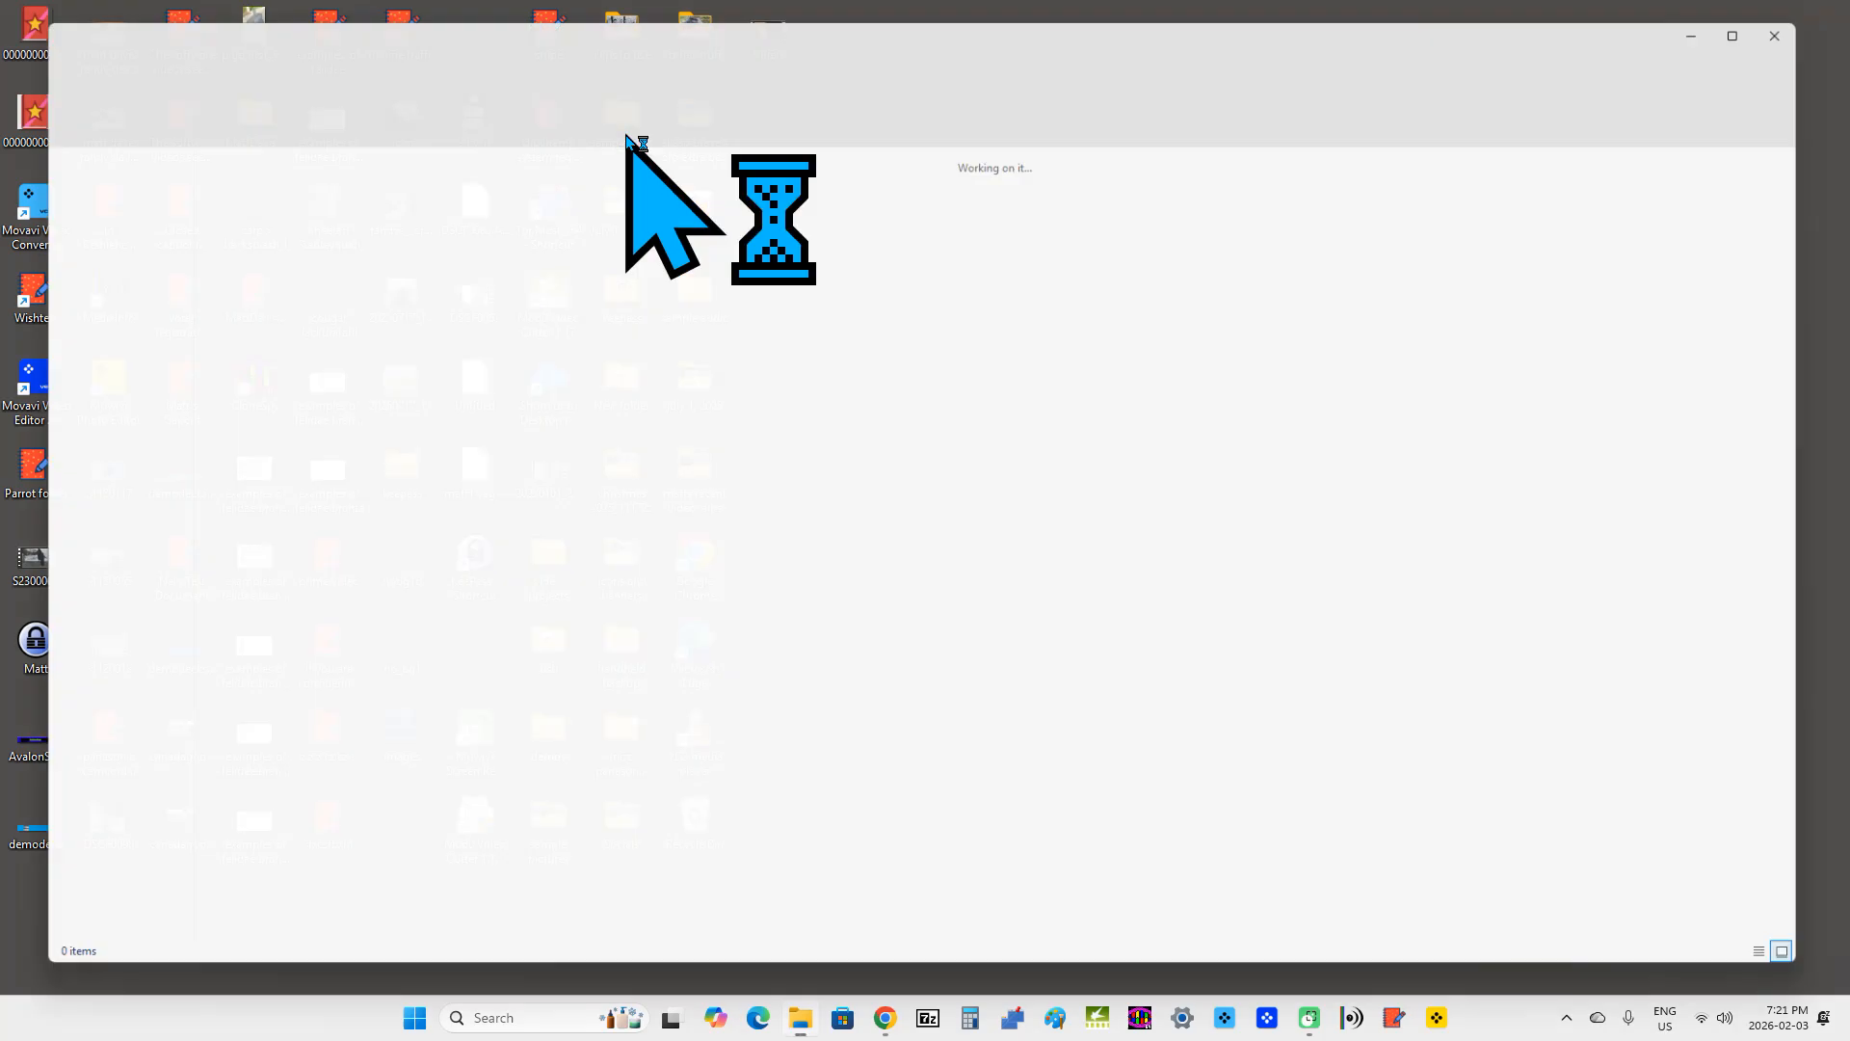
double_click(241, 170)
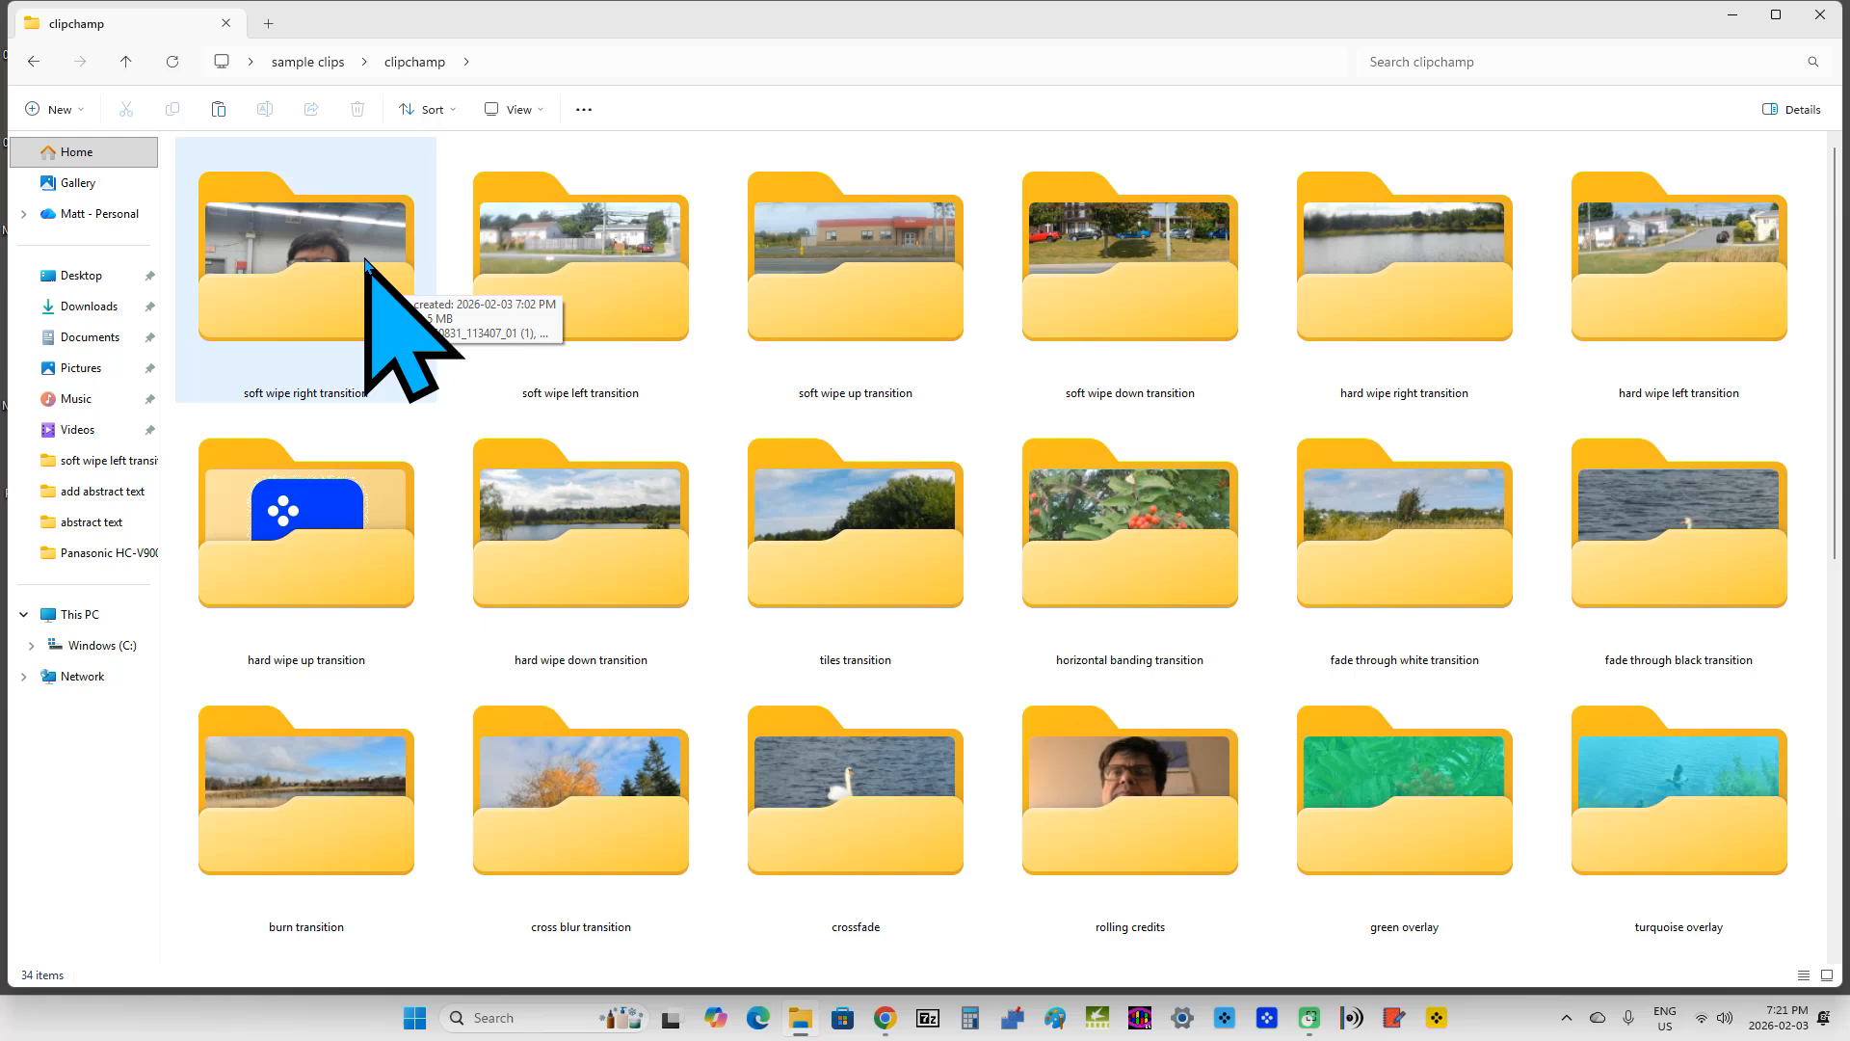
double_click(365, 260)
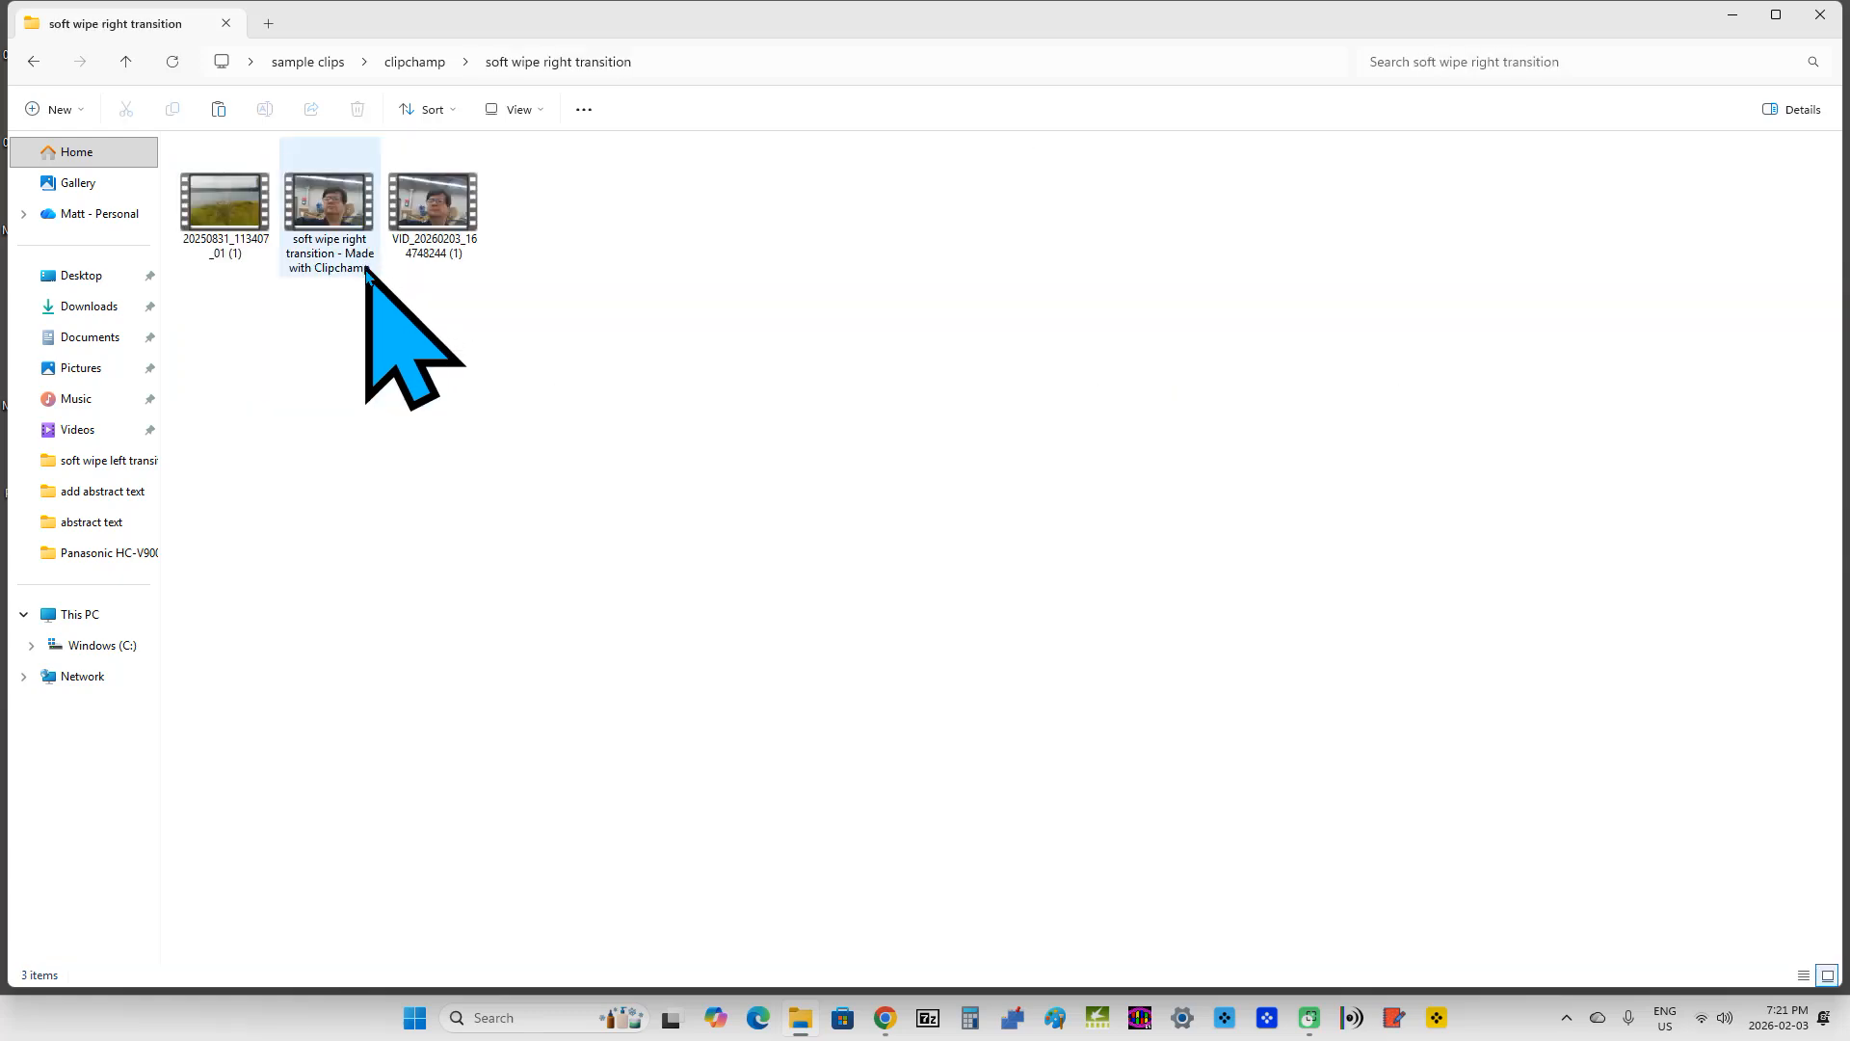
Play the exported soft wipe right transition video full screen in Media Player, and close the player and the folder window
double_click(328, 224)
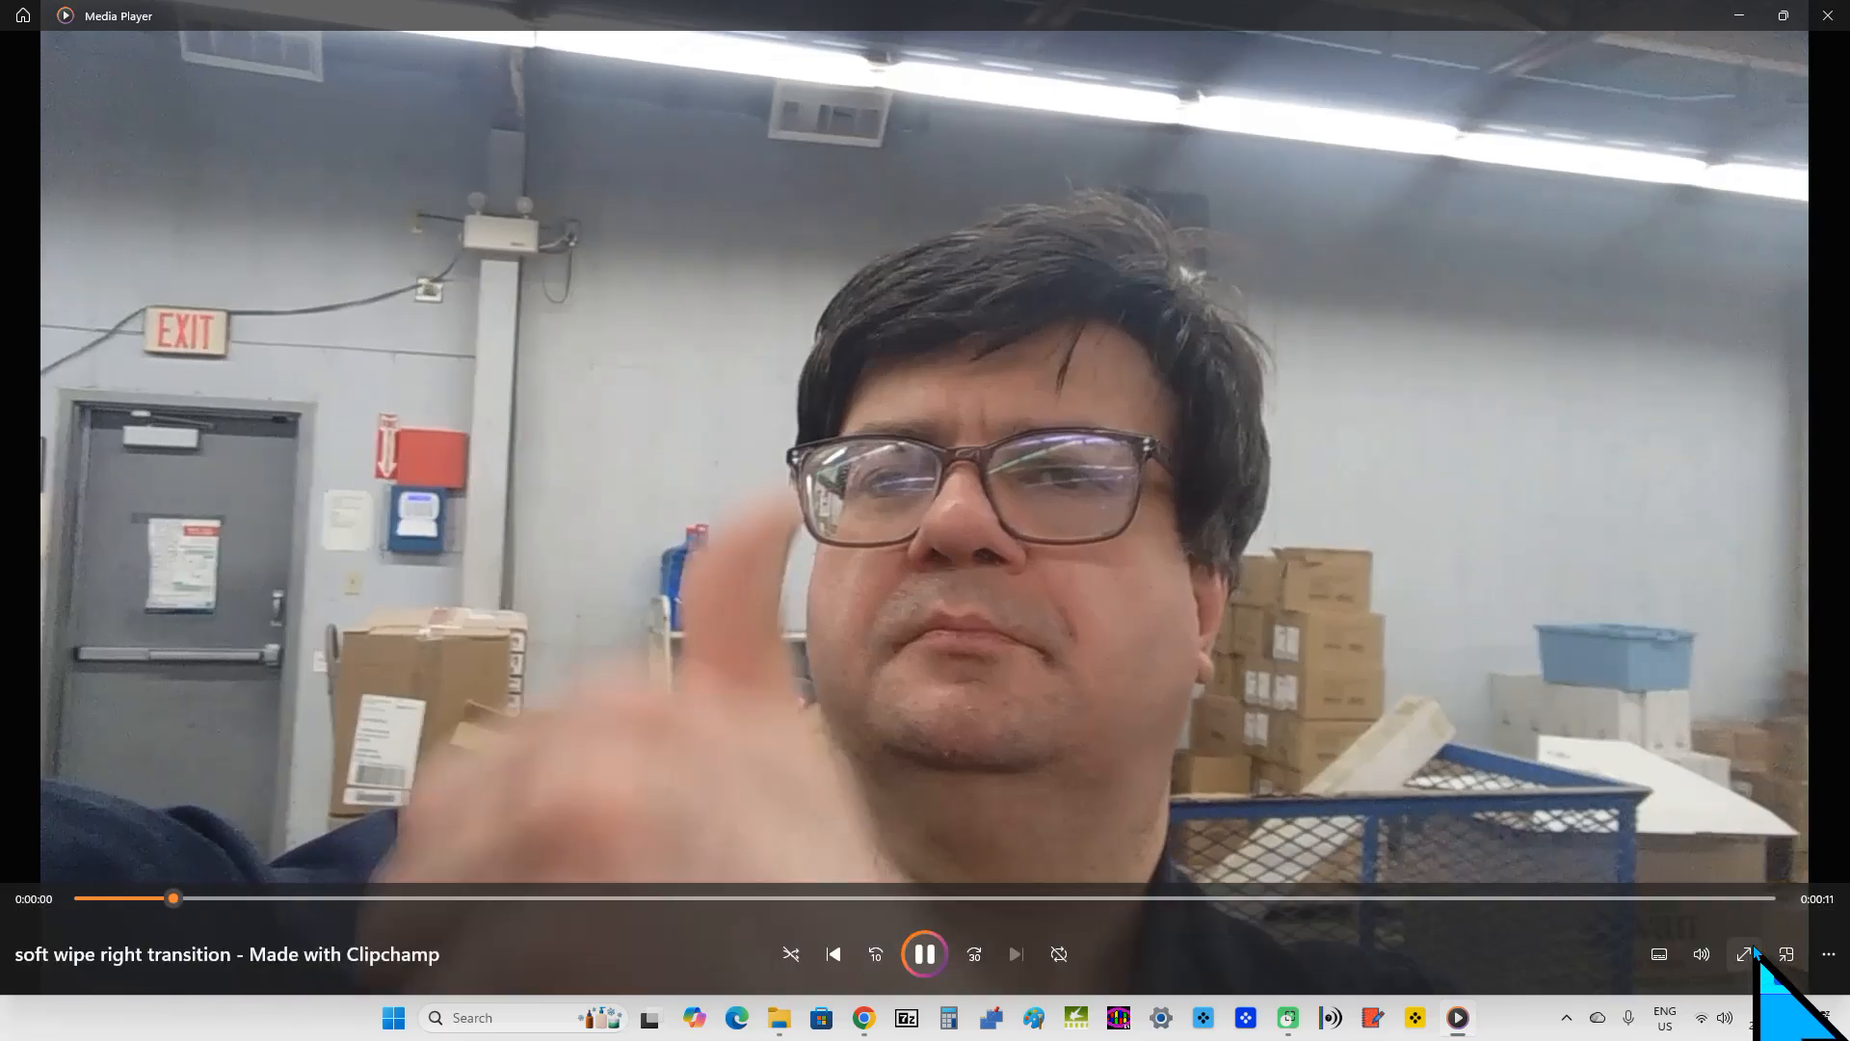
click(1745, 954)
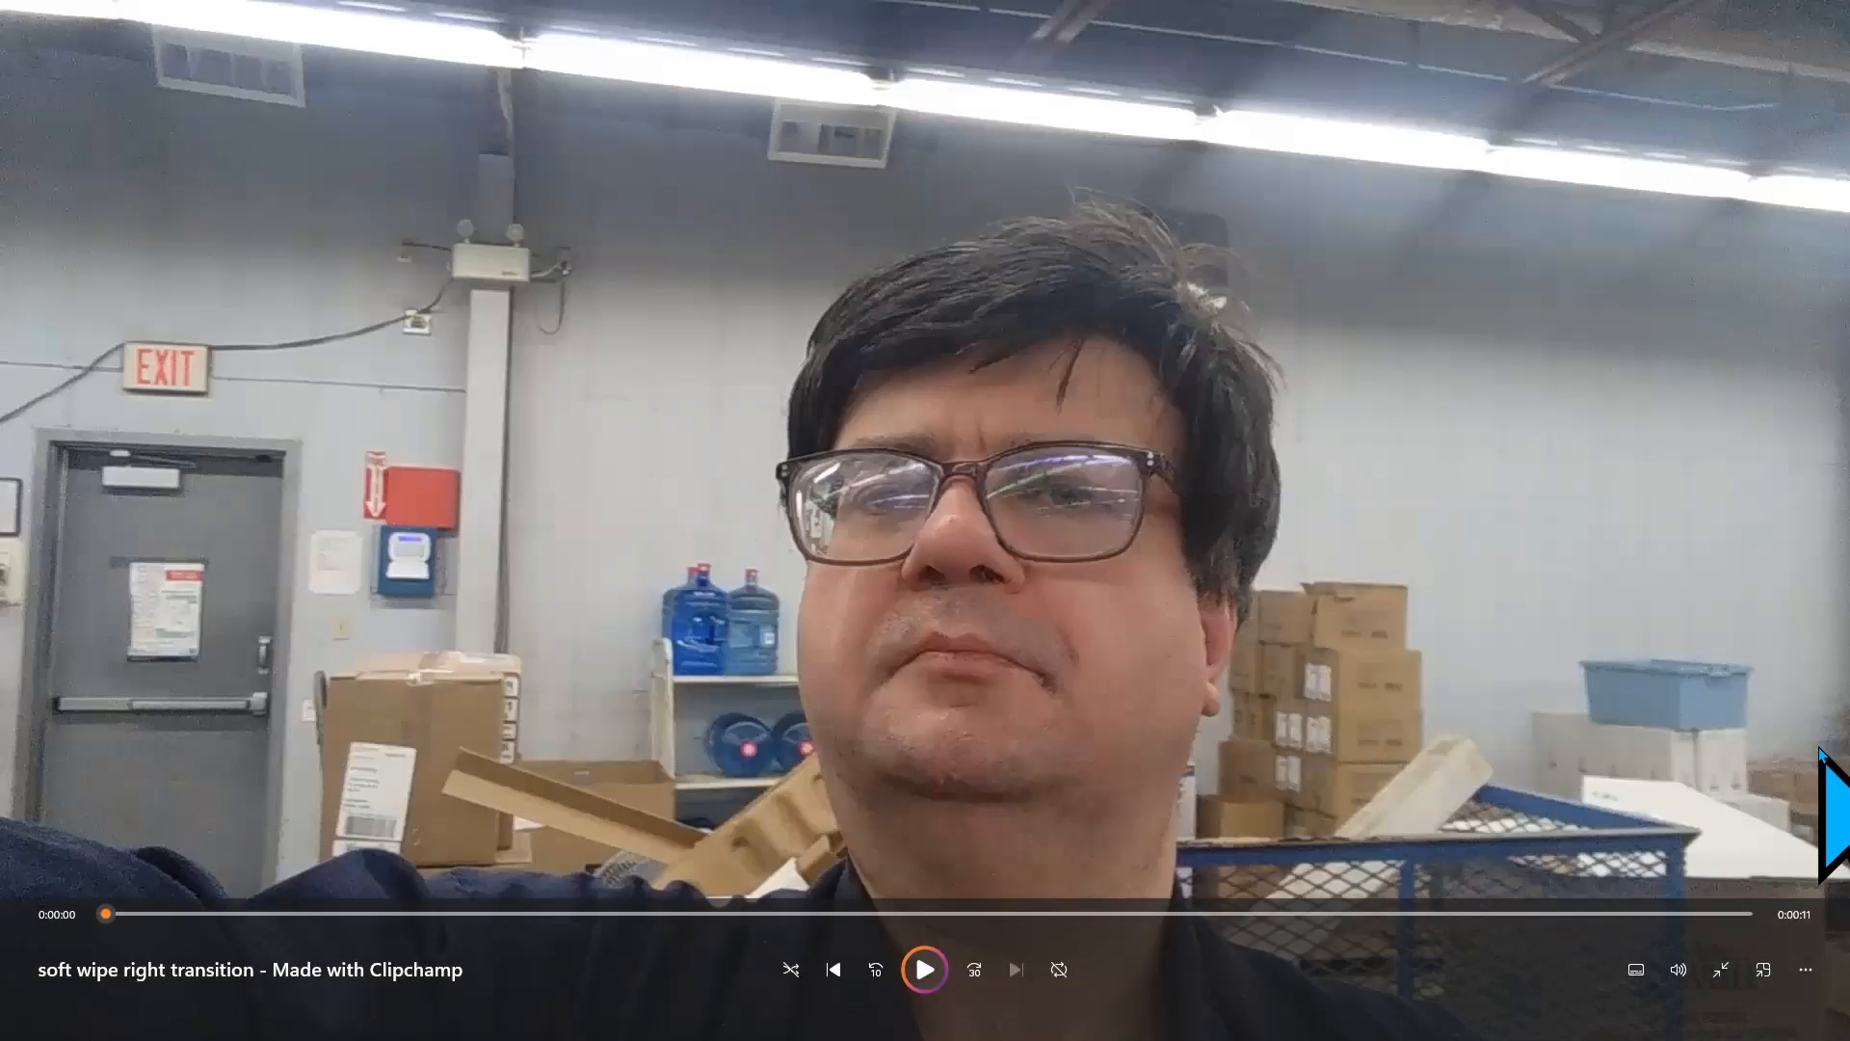
mouse_move(1826, 12)
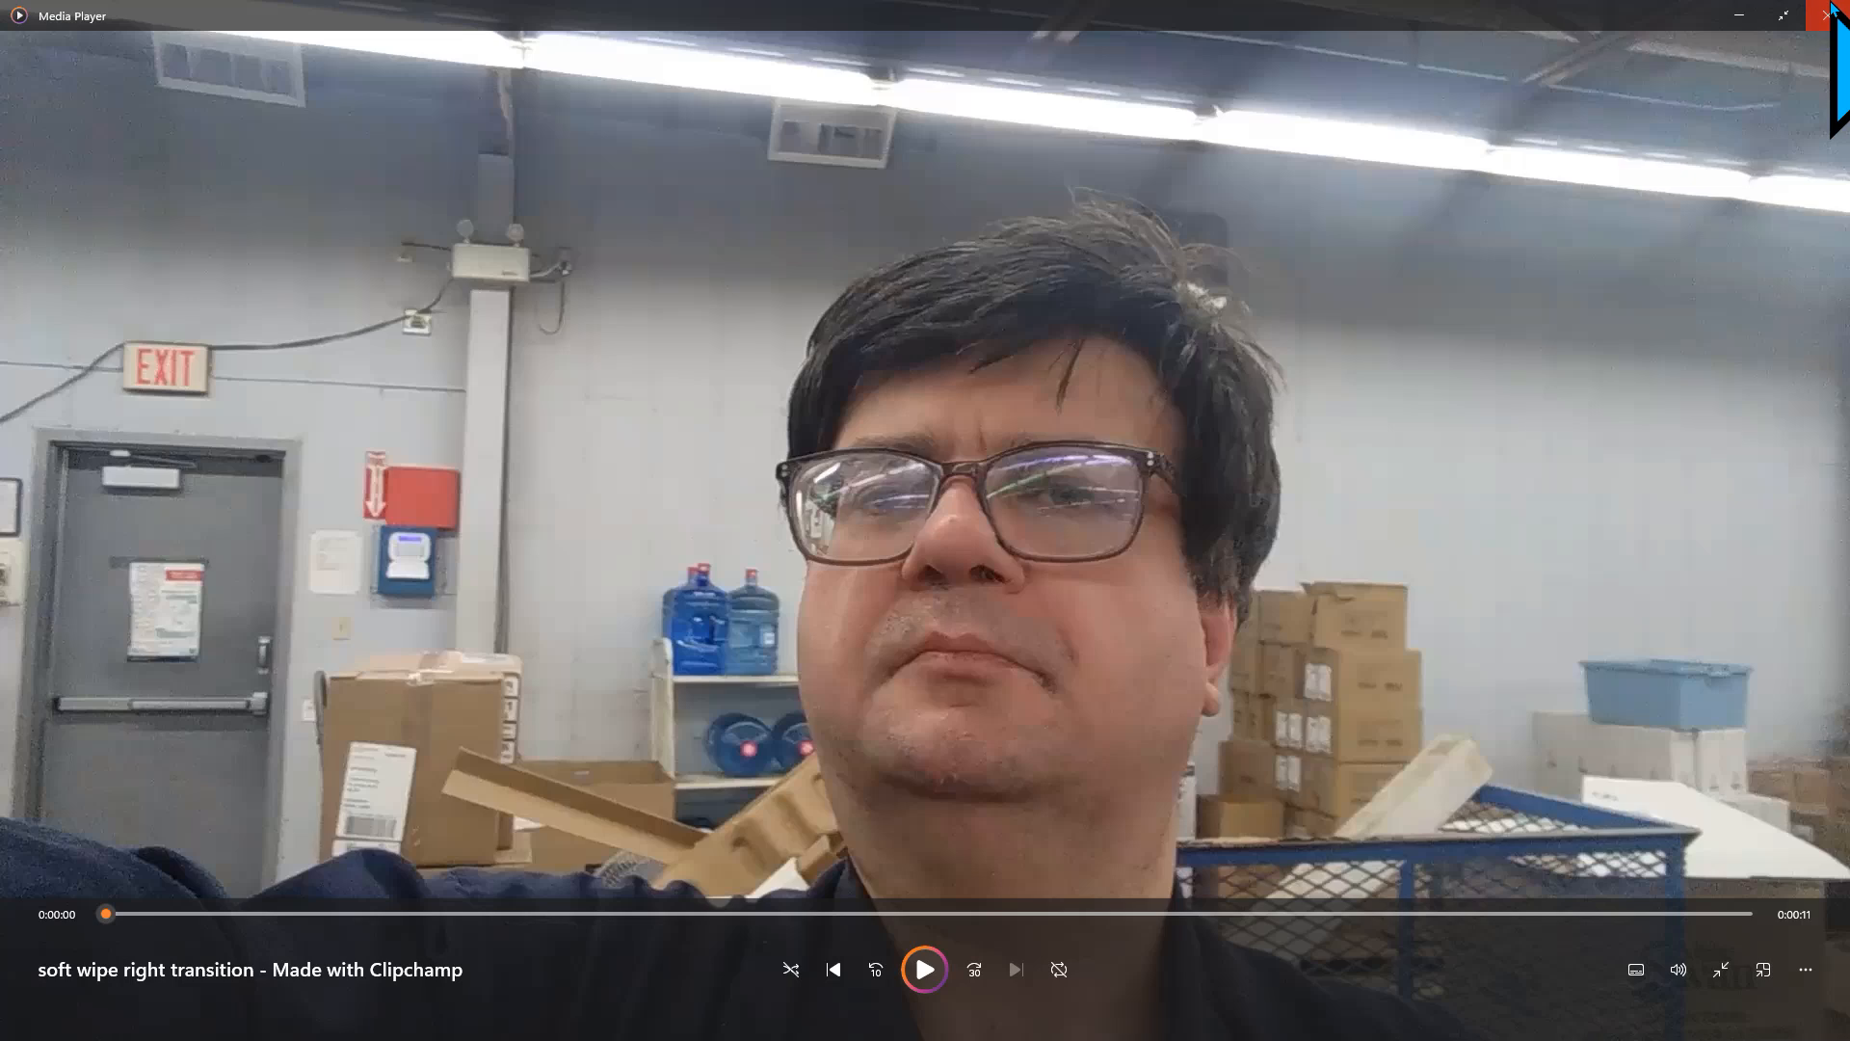
click(1828, 14)
click(1824, 11)
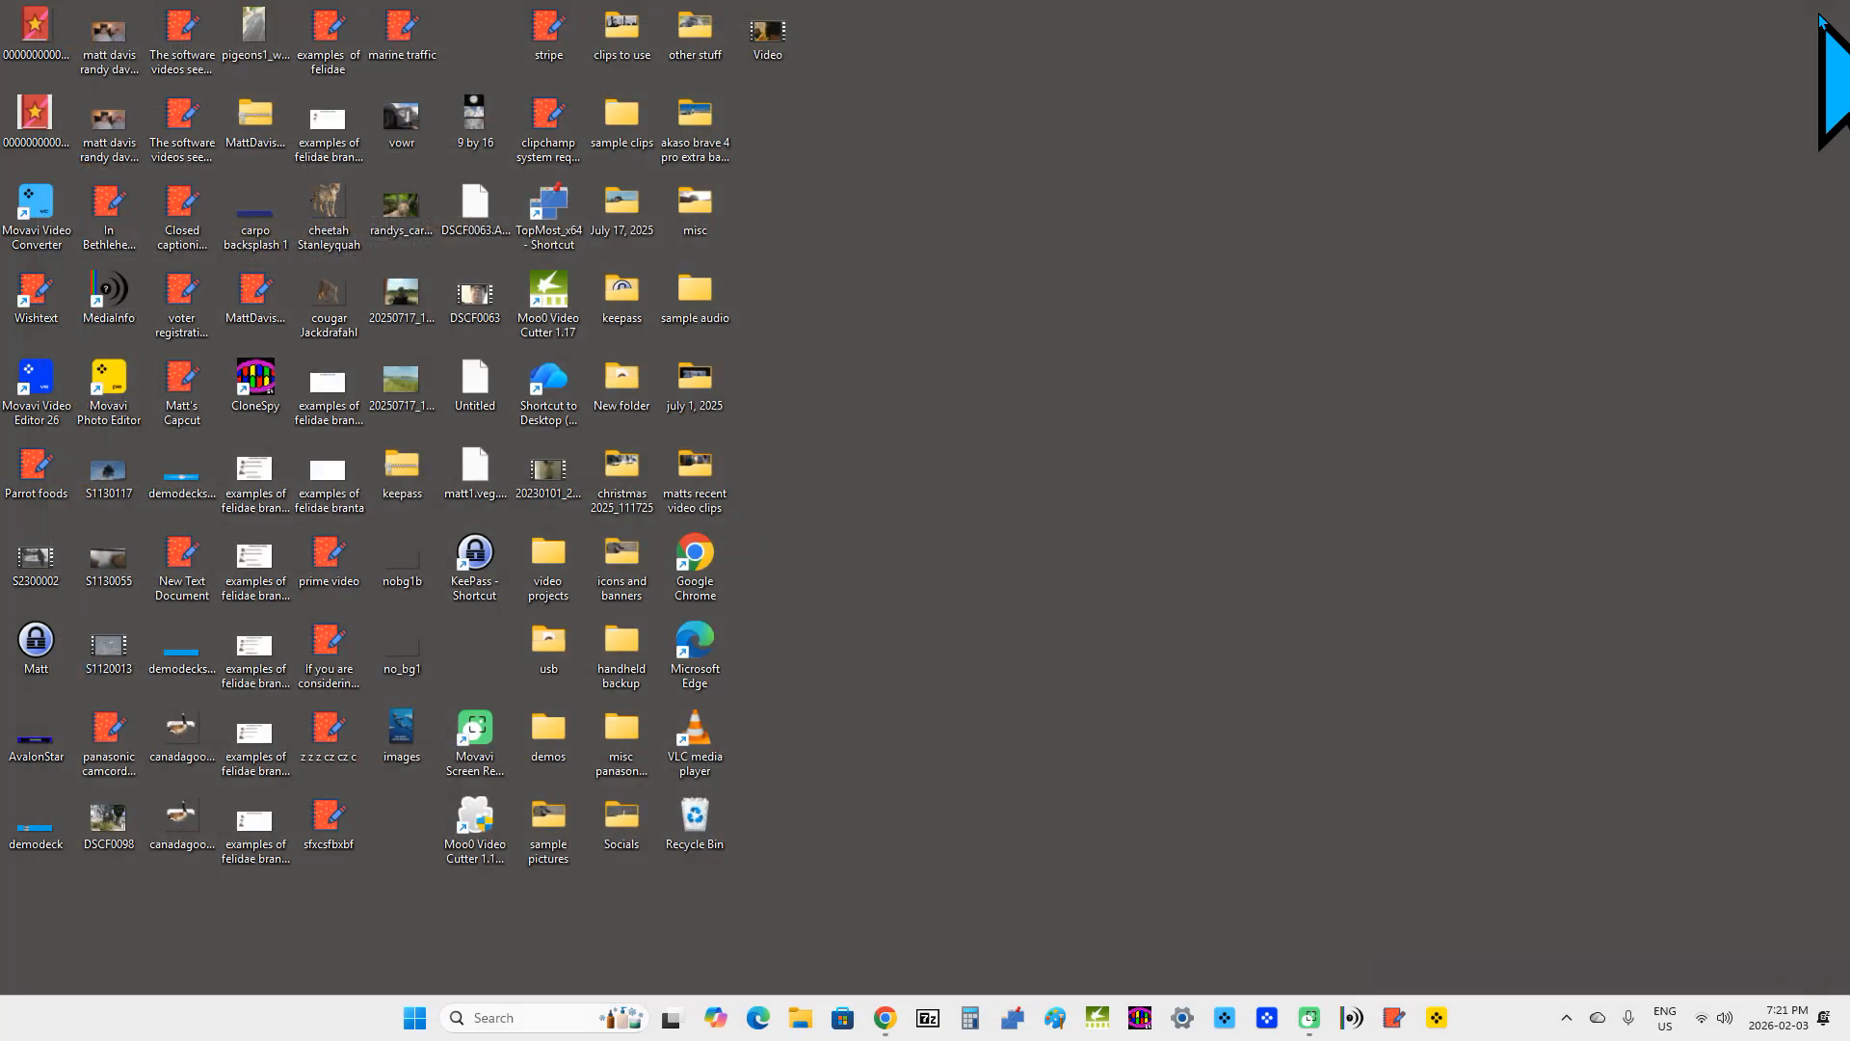
Switch back to Clipchamp in Chrome, leave the export page for the home page, and reopen the soft wipe right transition project
mouse_move(903, 1023)
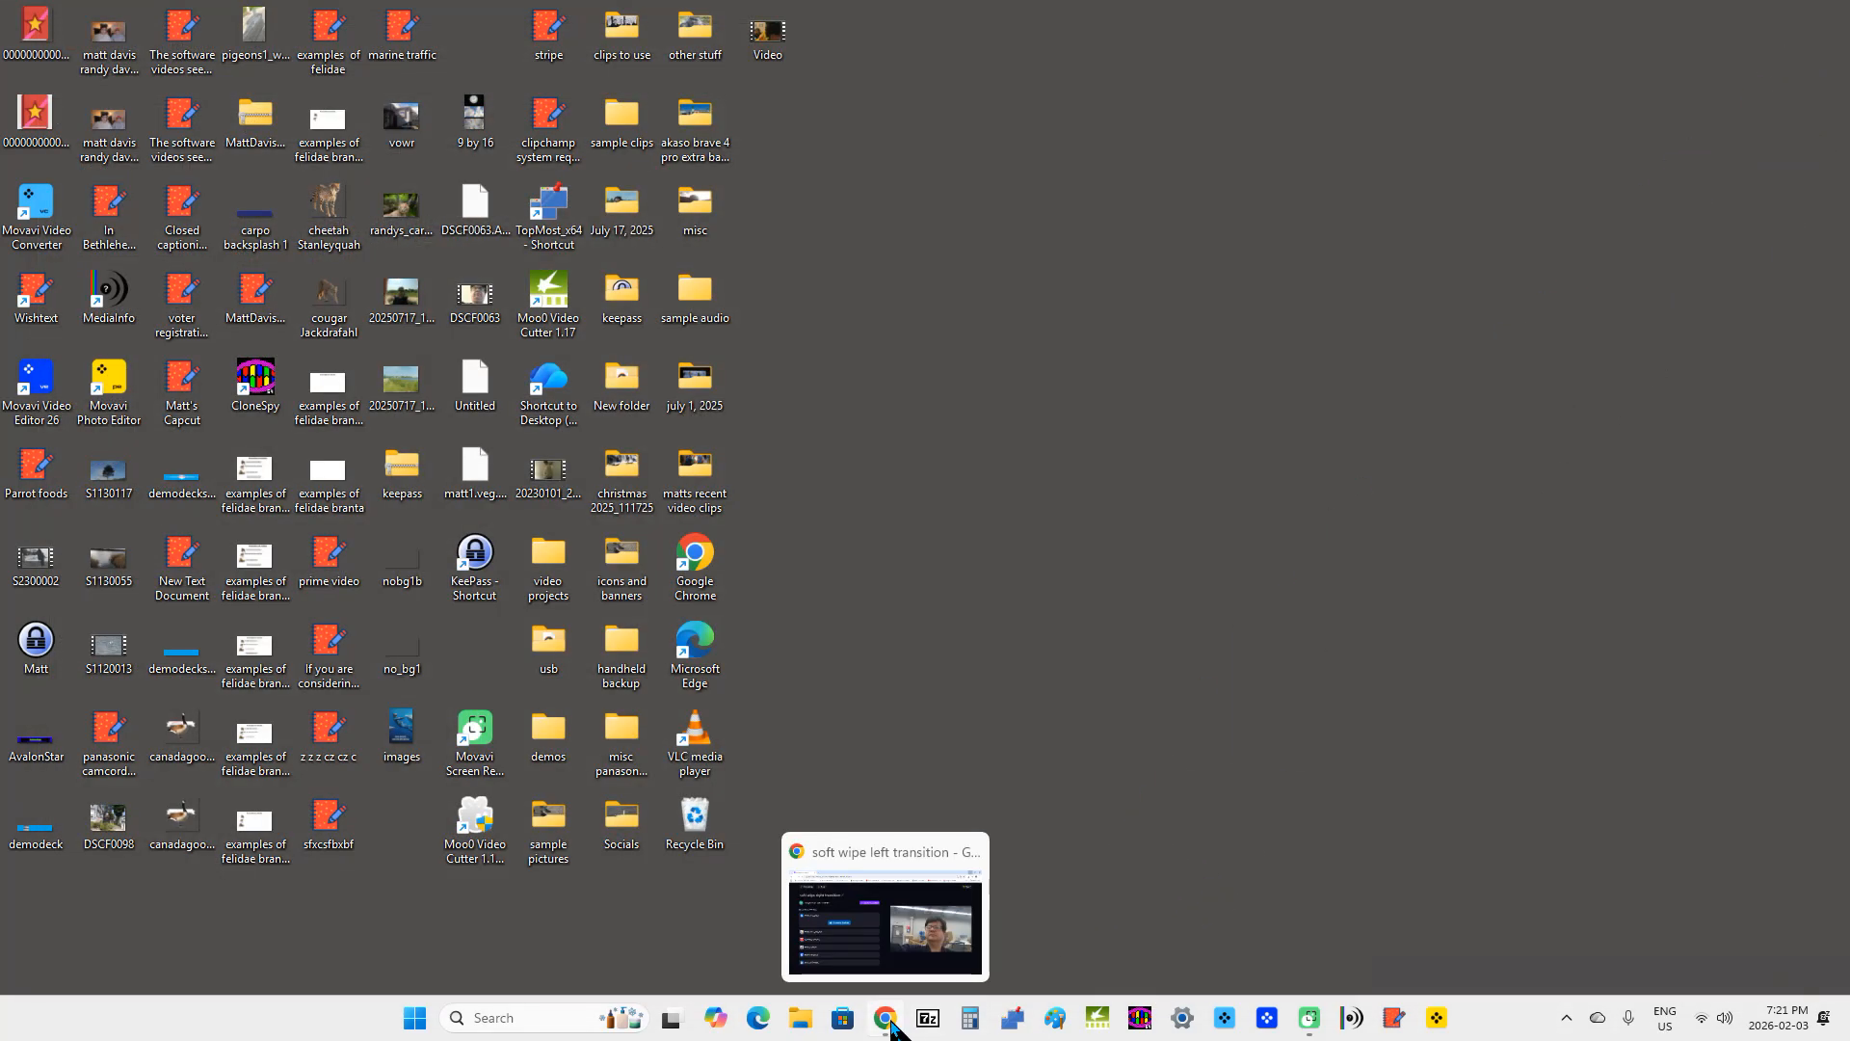
click(886, 1021)
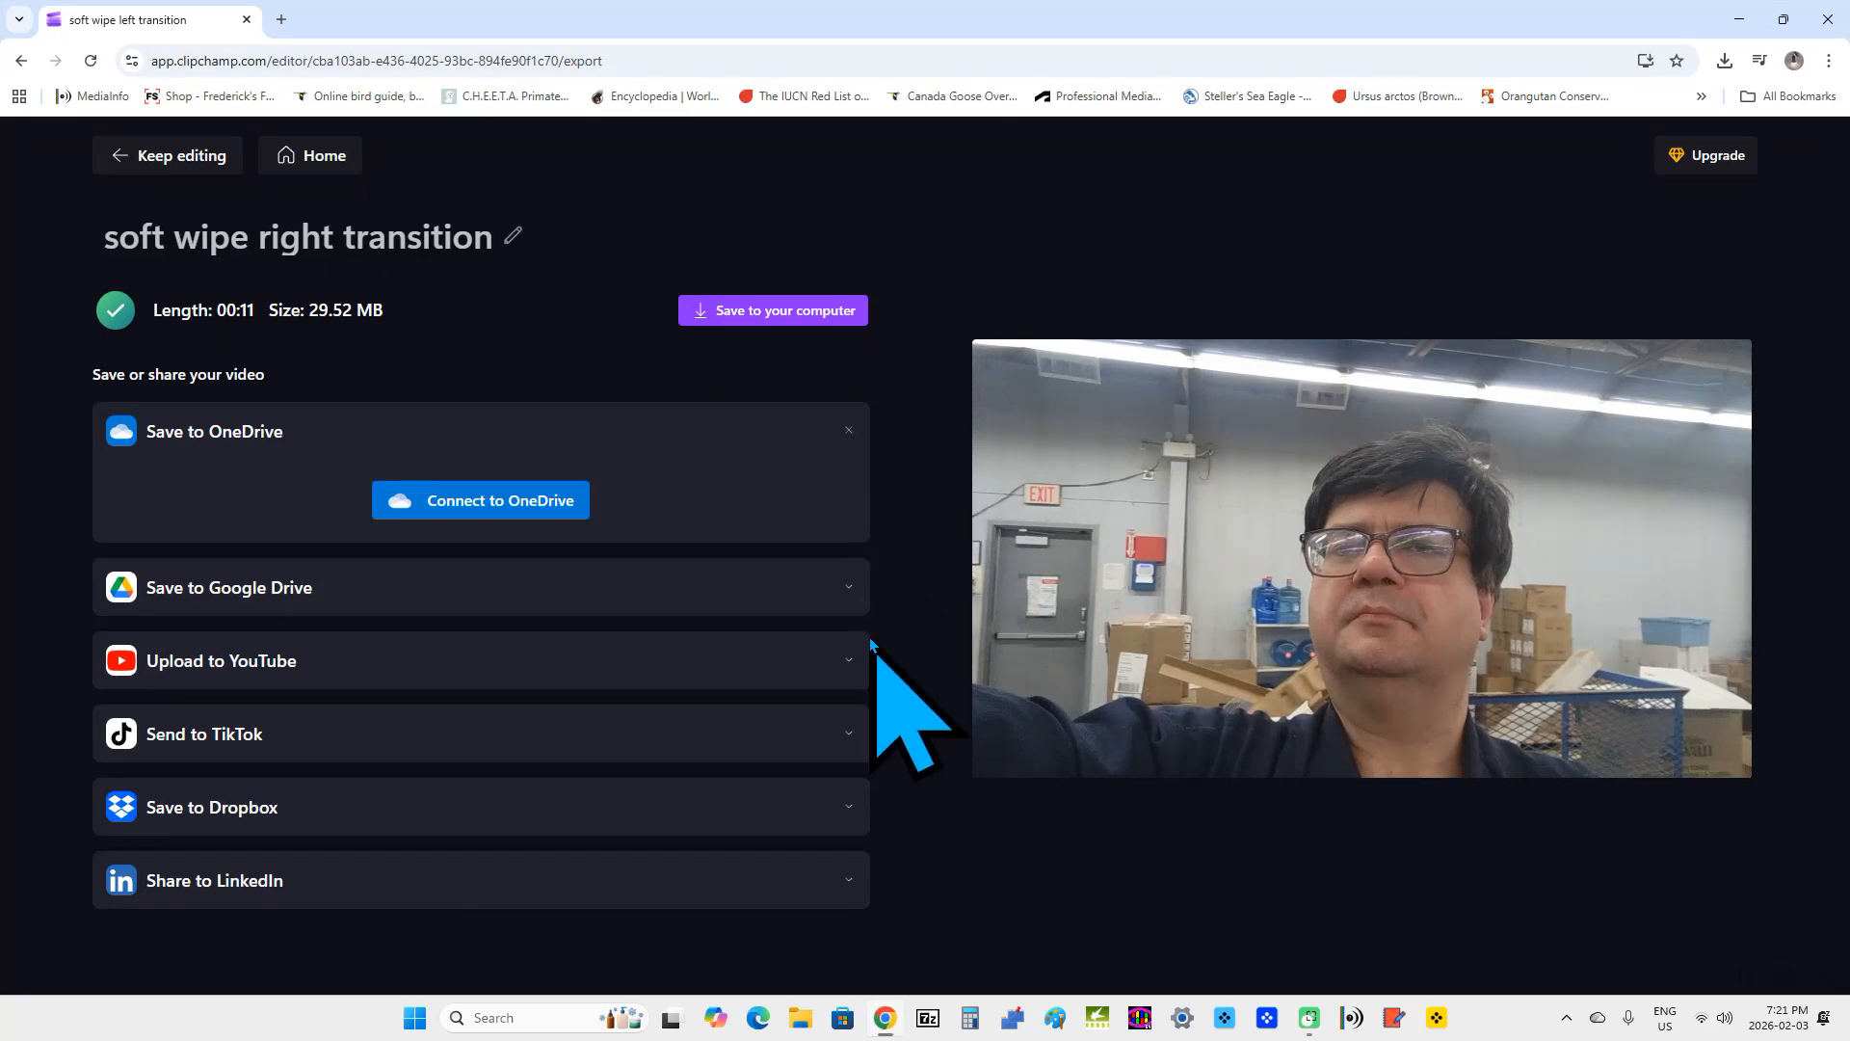
click(323, 166)
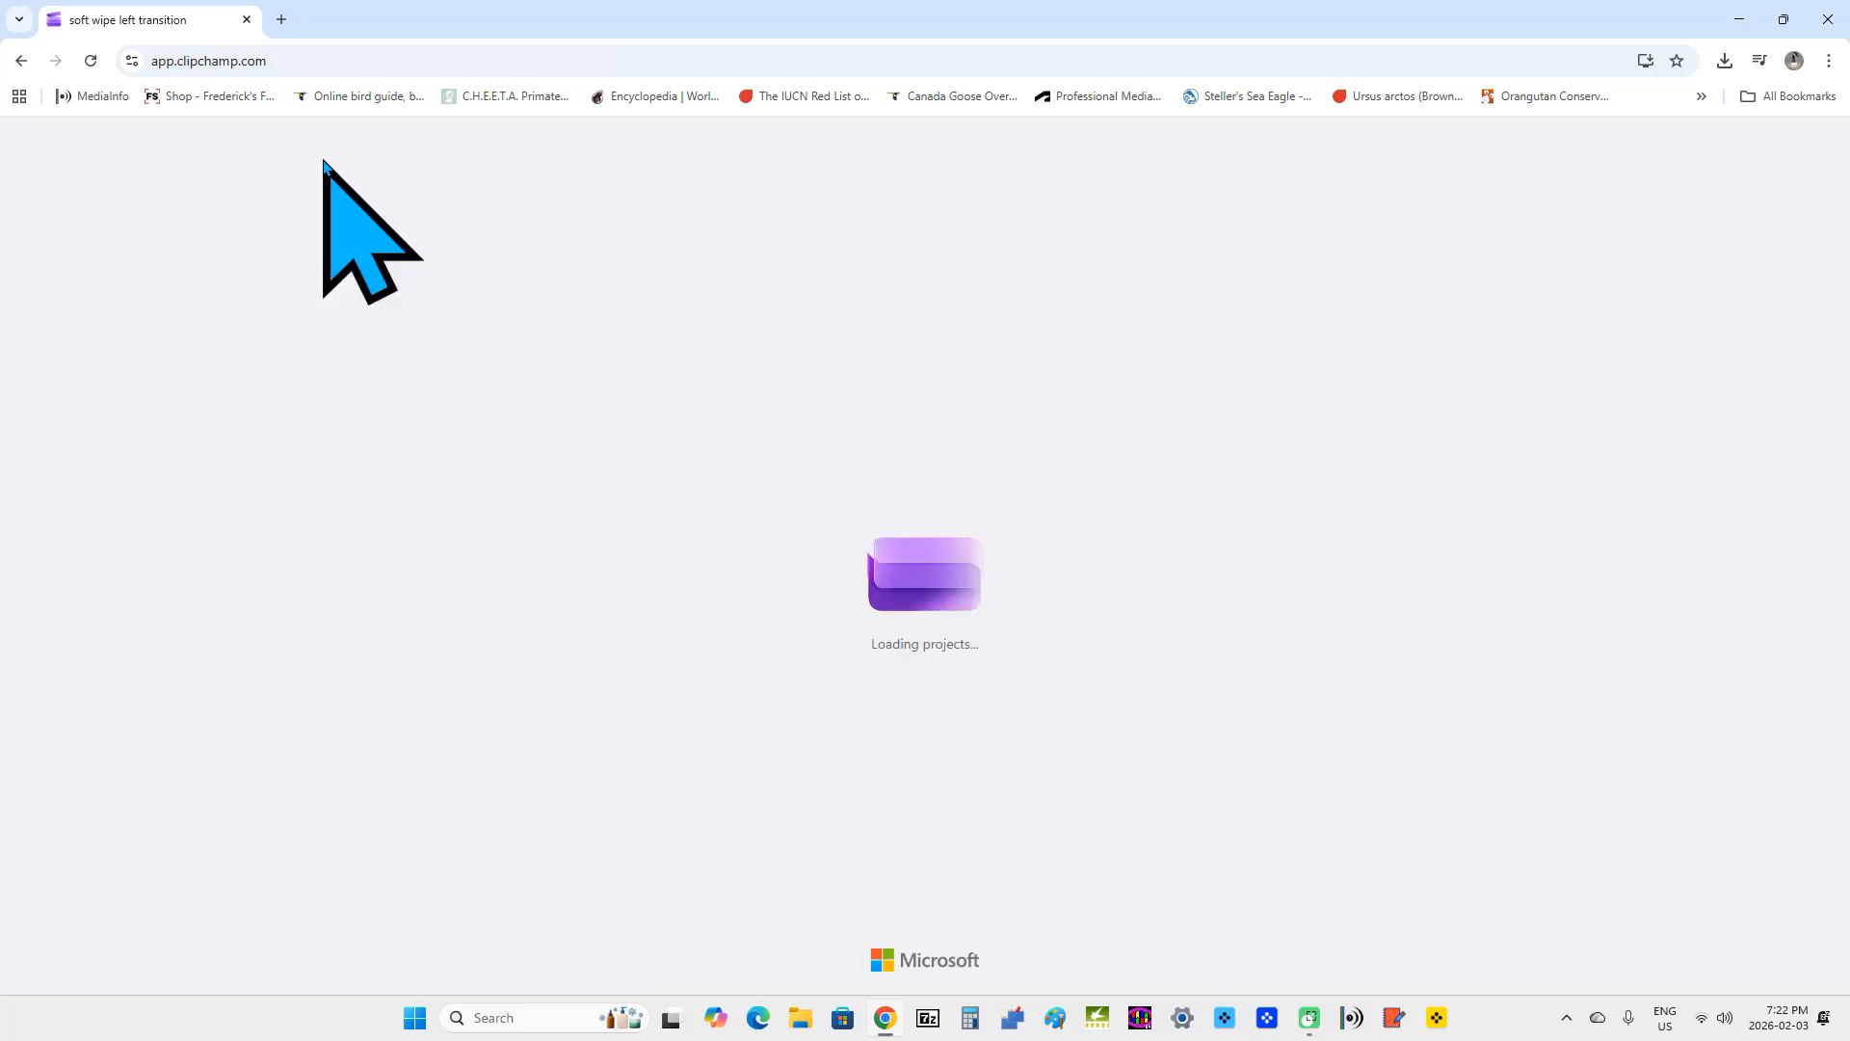
scroll(557, 236, down, 5)
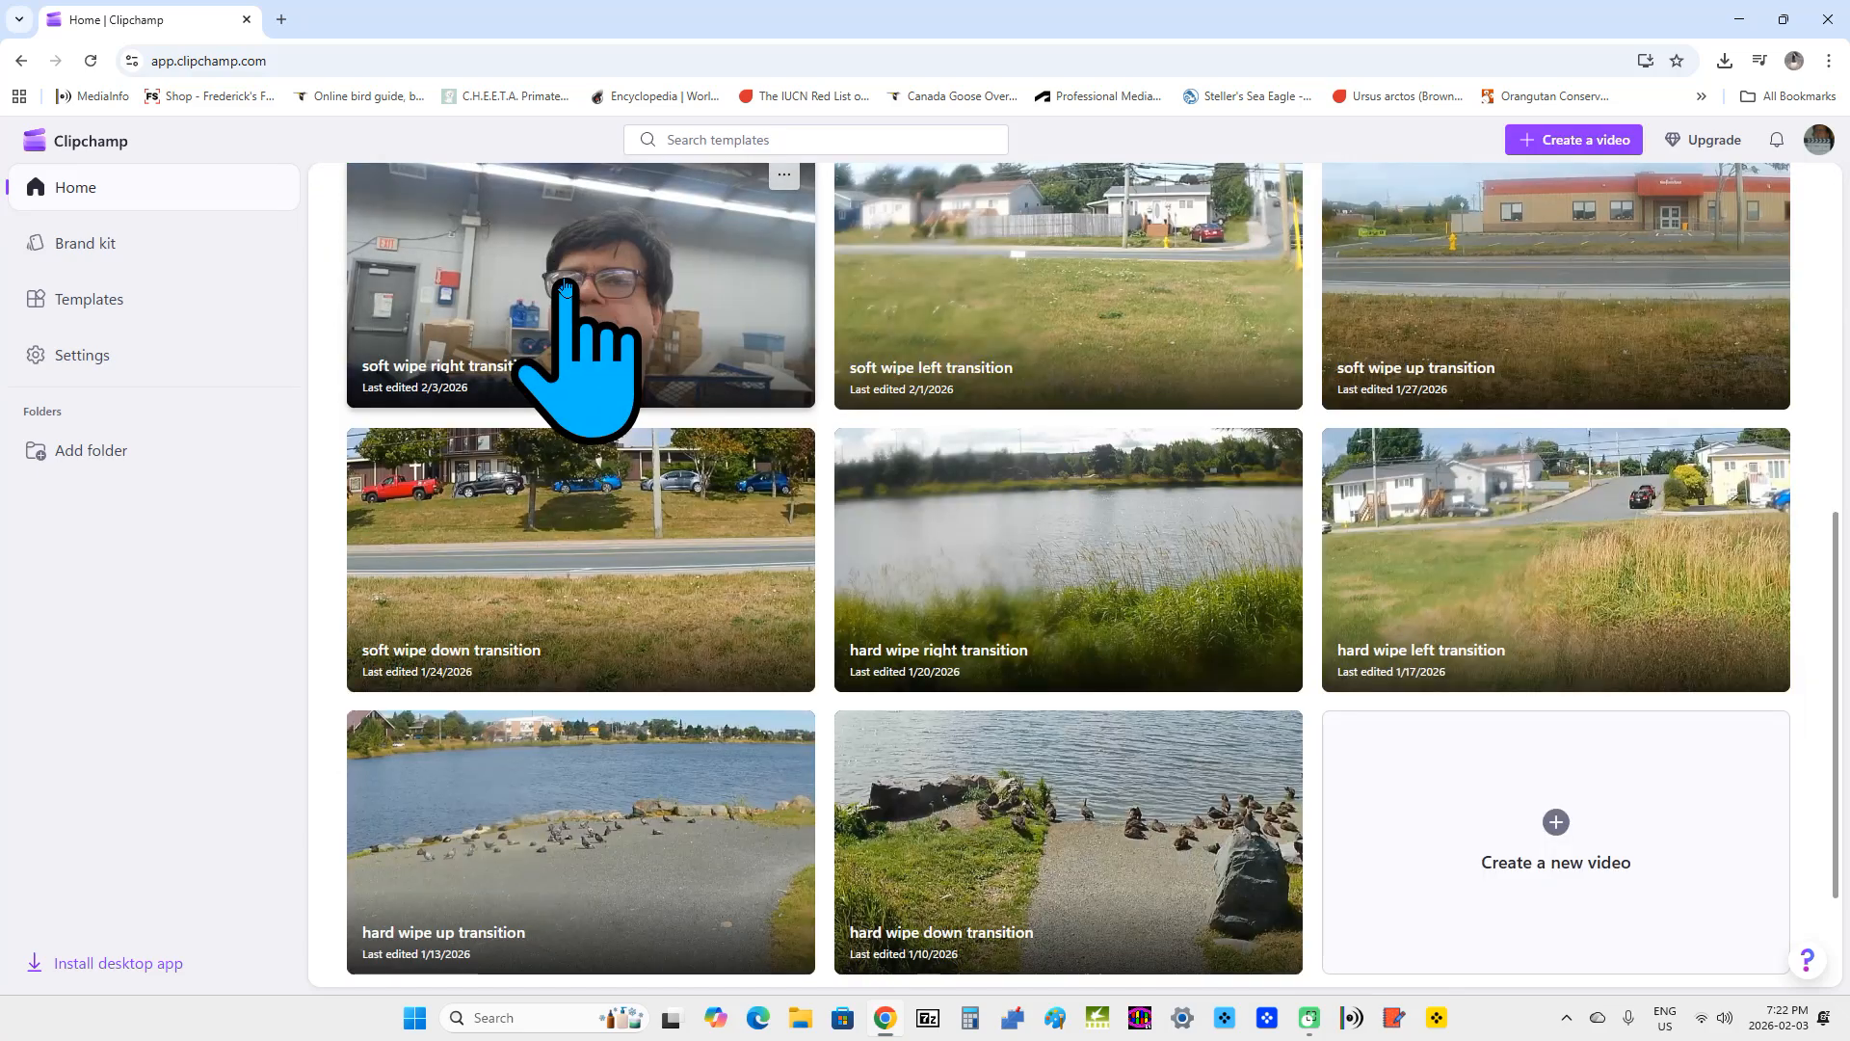
scroll(620, 392, up, 5)
scroll(617, 357, down, 5)
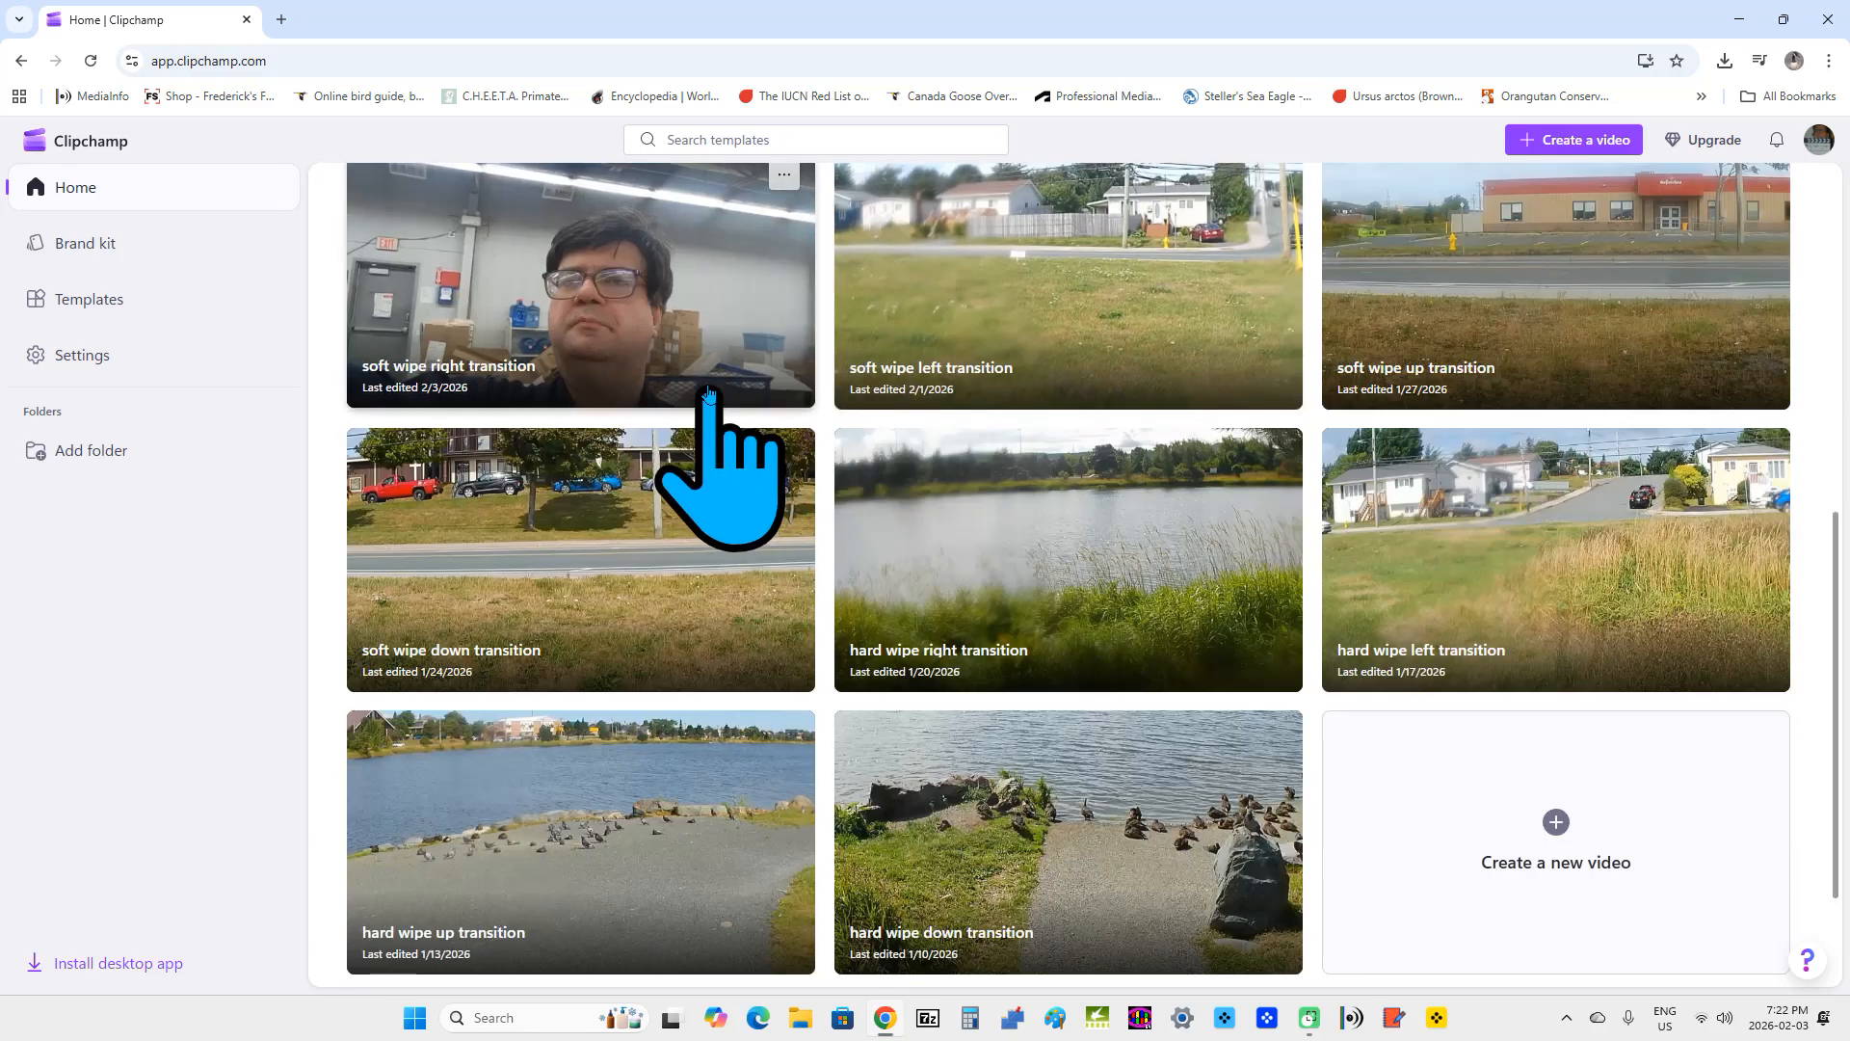
click(642, 318)
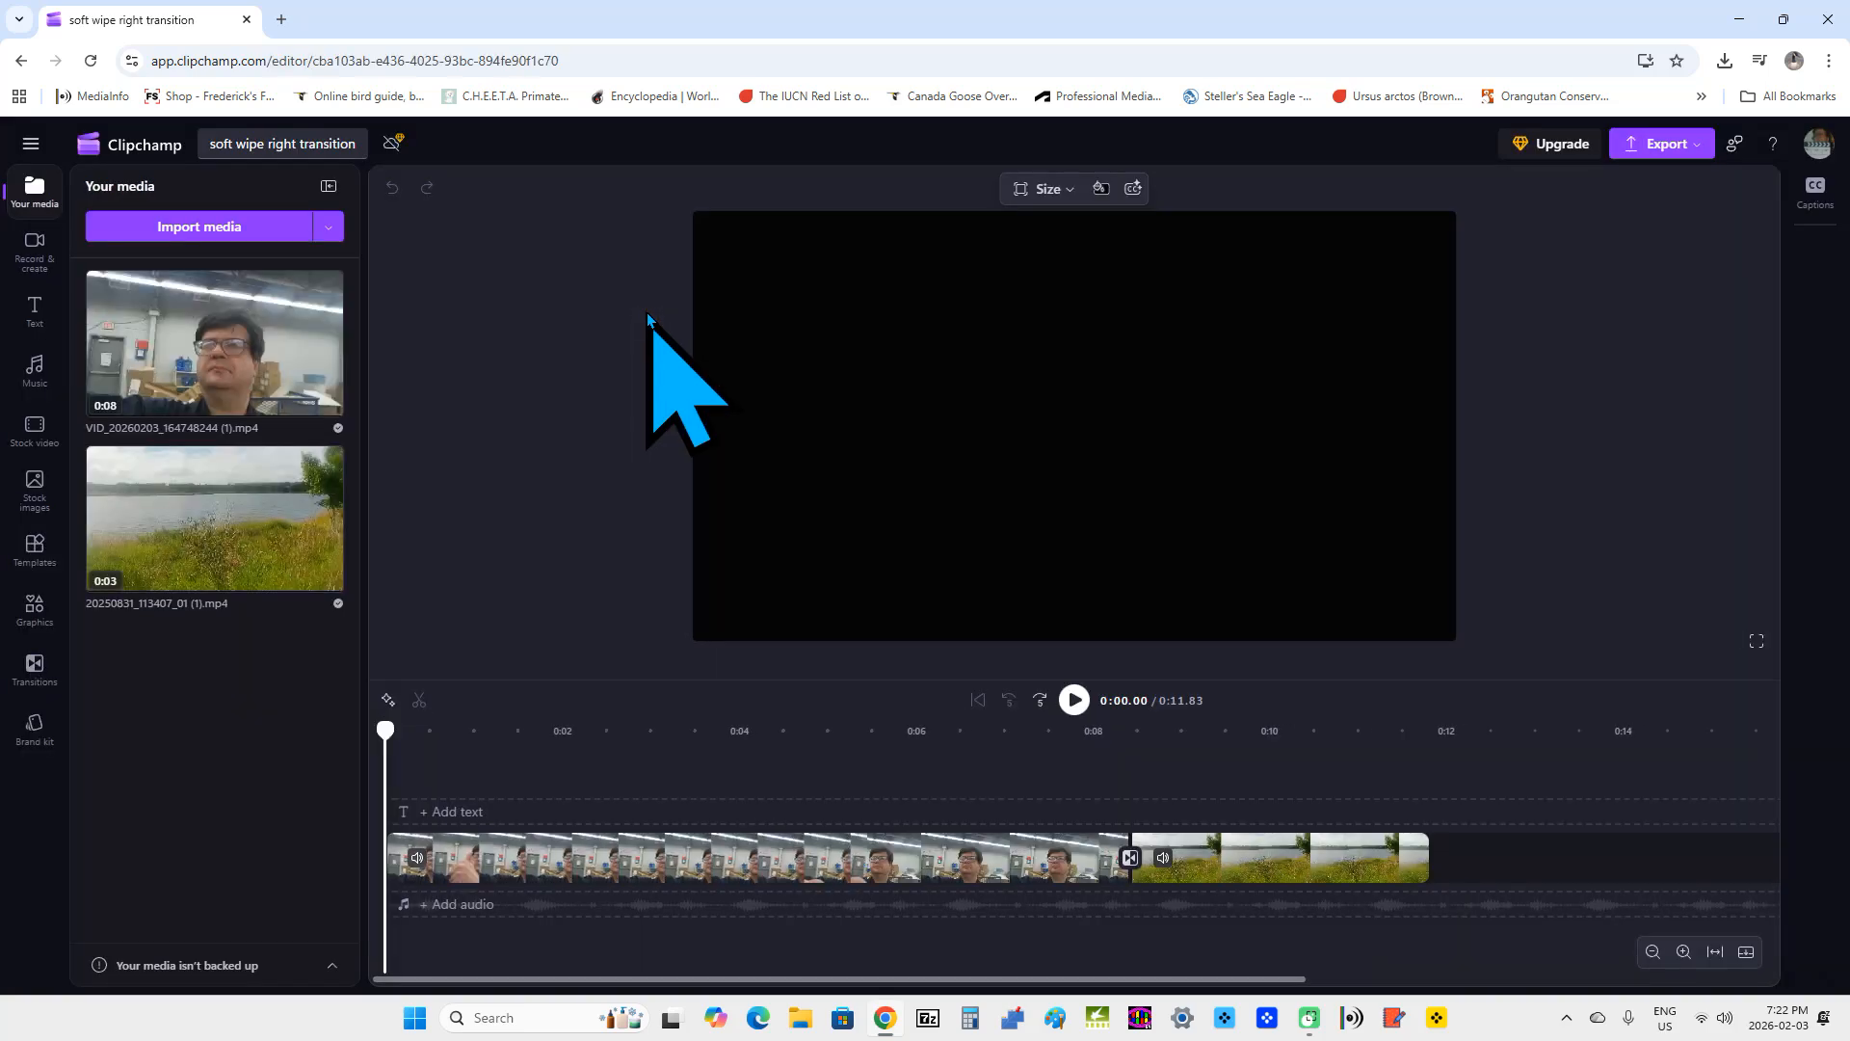